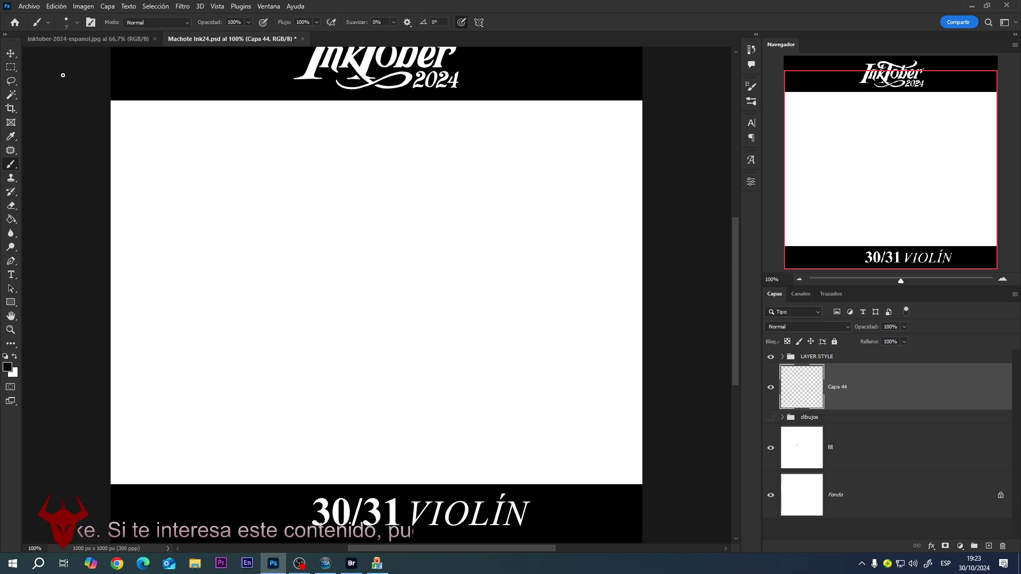
Step: Brush a light, slightly curved guideline slanting down the middle of the white drawing area on layer Capa 44
click(11, 53)
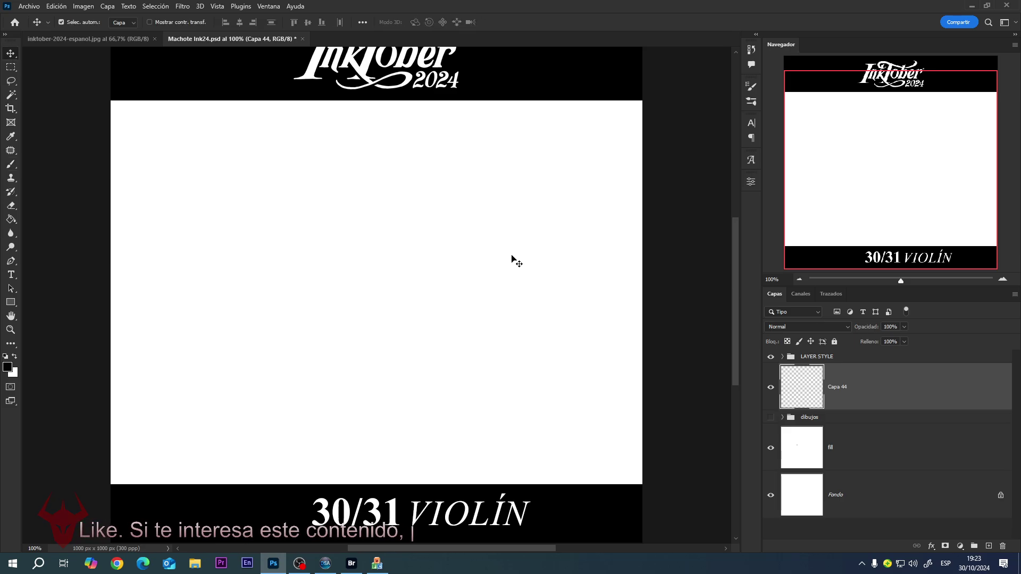
click(1002, 280)
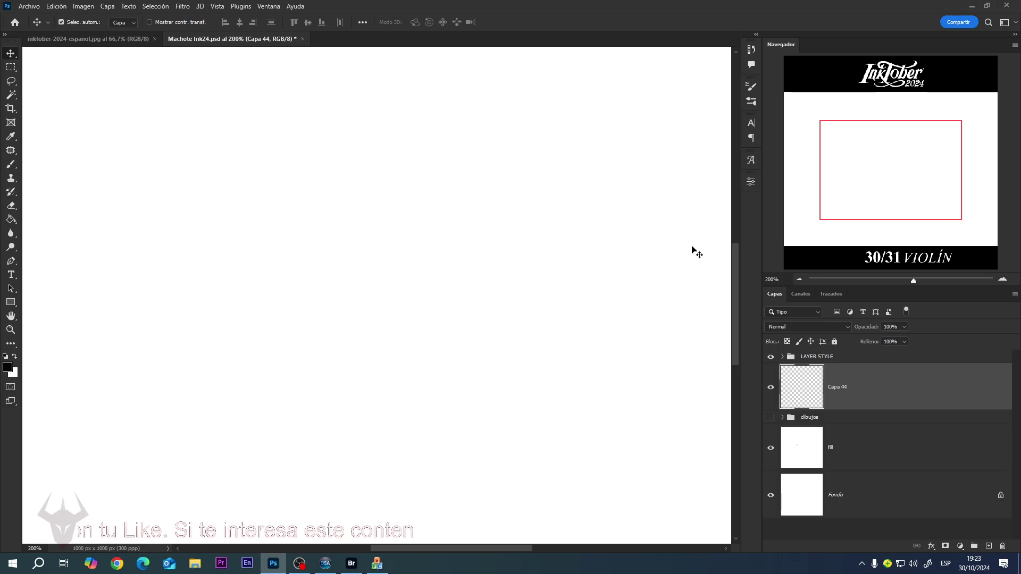
scroll(340, 213, up, 2)
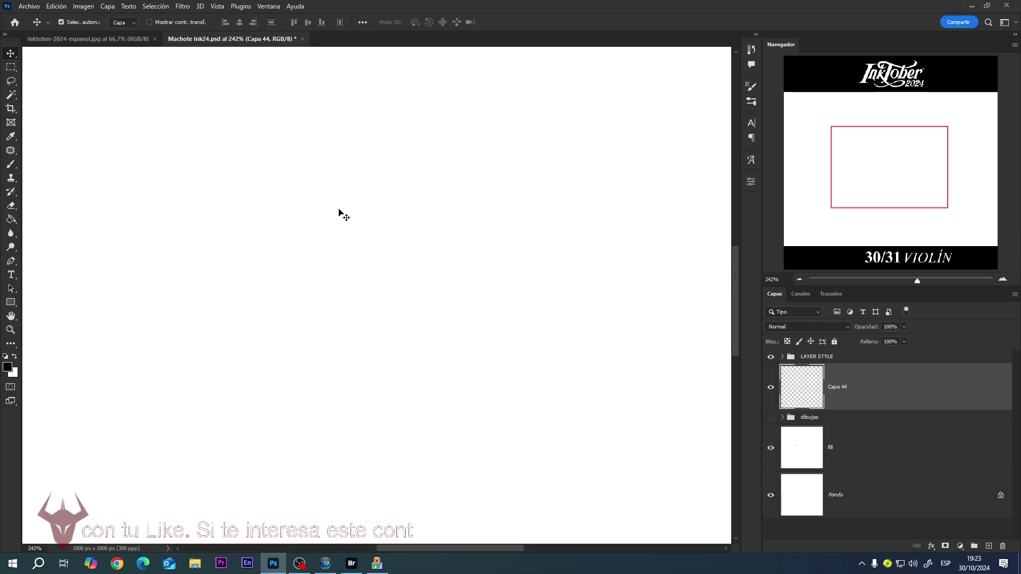
click(800, 280)
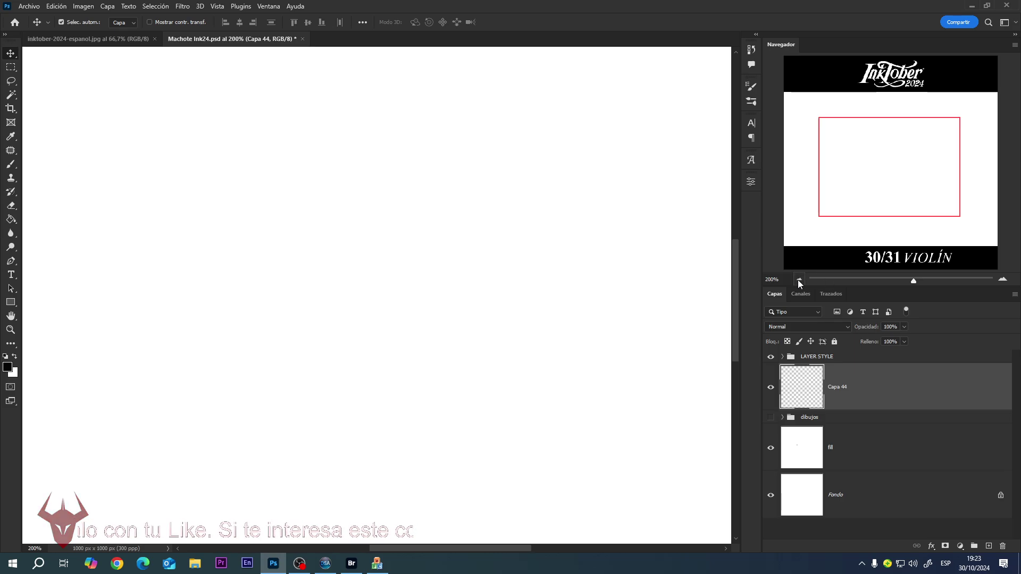
click(799, 280)
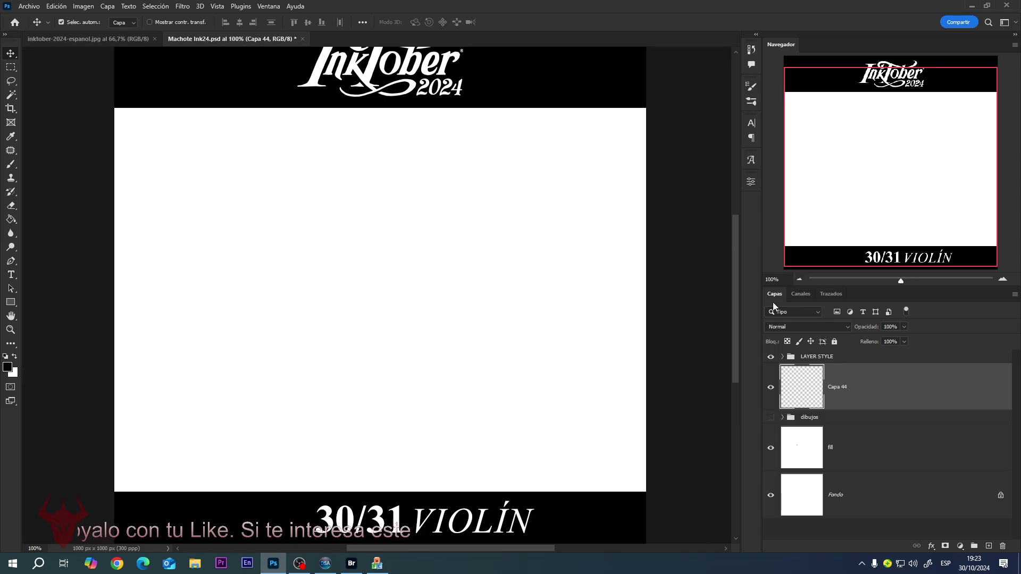
drag(901, 280, 906, 283)
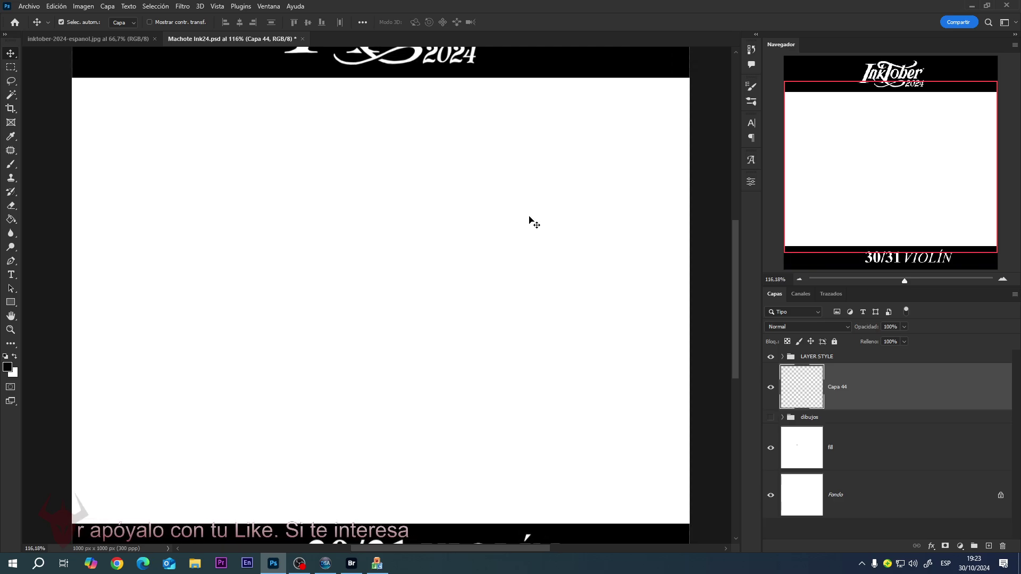
key(b)
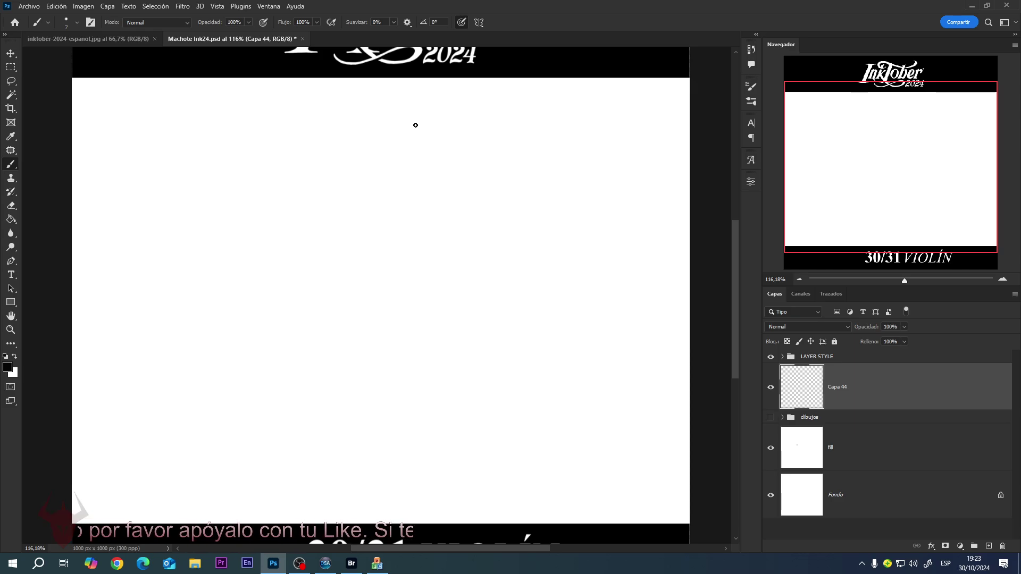
mouse_move(420, 114)
mouse_down()
mouse_move(347, 281)
mouse_move(300, 468)
mouse_up()
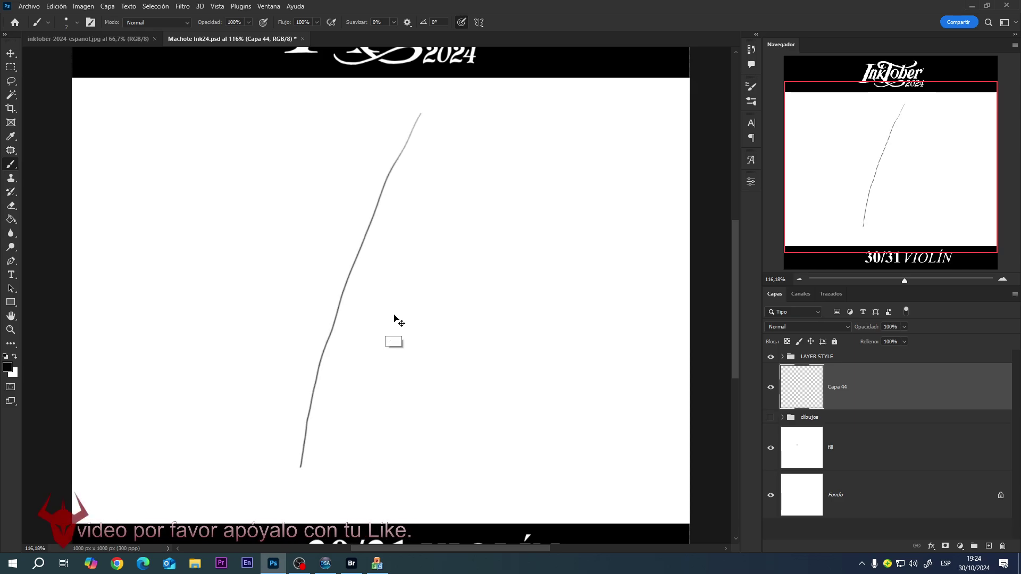
key(ctrl+z)
drag(414, 136, 329, 441)
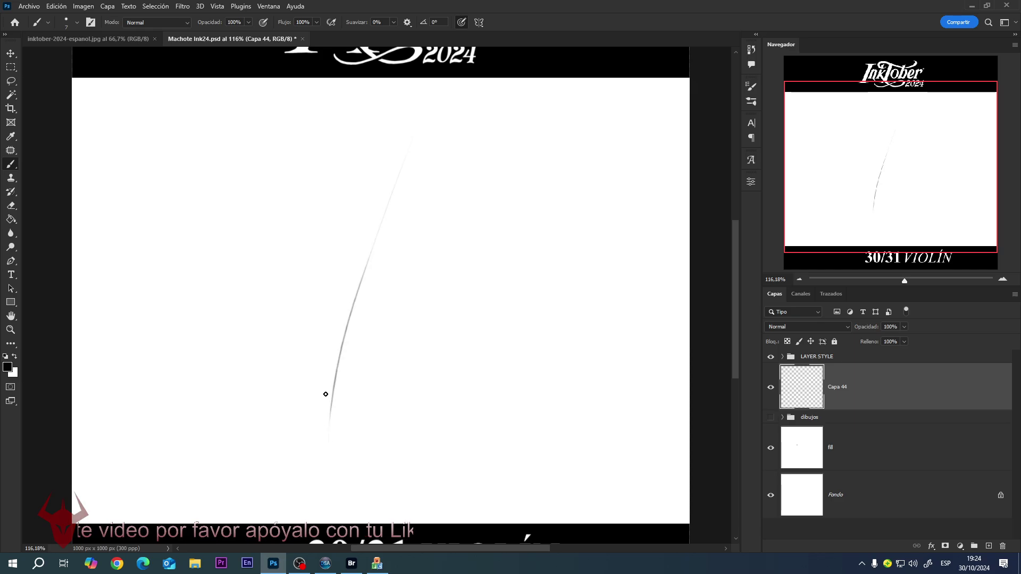
Step: Sketch the violin's rounded lower body around the base of the guideline, including the left waist notch
drag(262, 409, 359, 451)
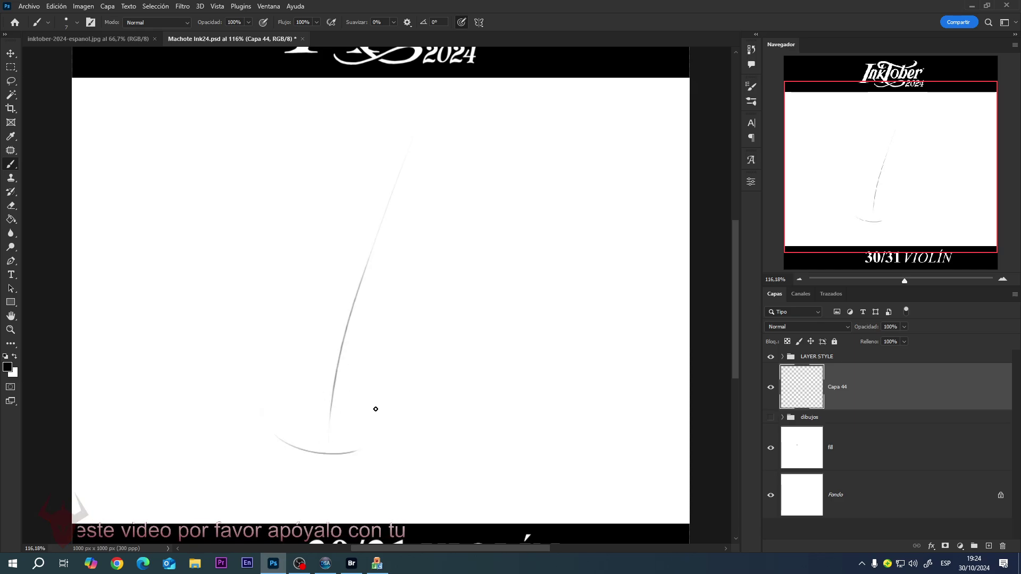
drag(411, 423, 407, 348)
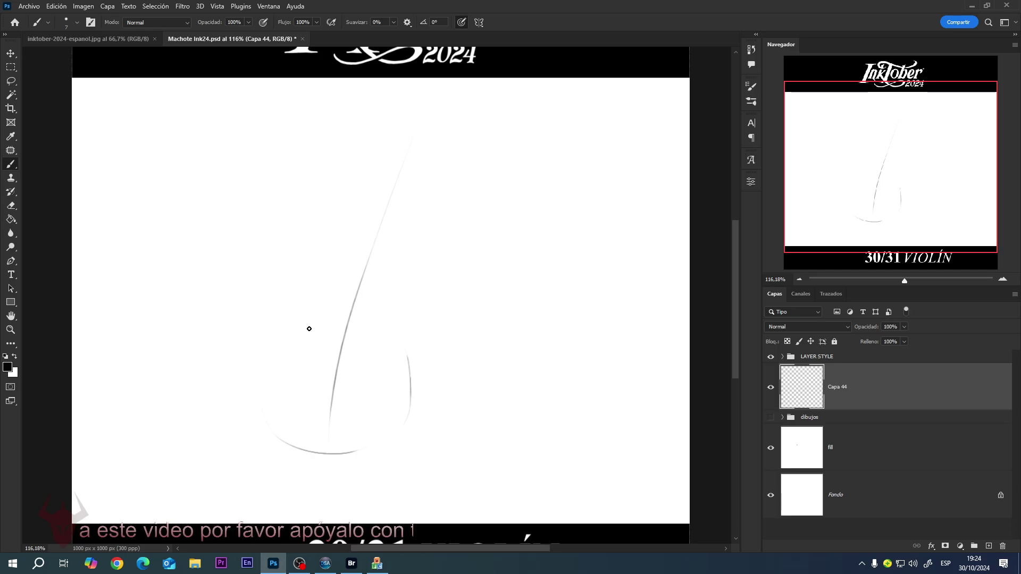
drag(275, 342, 274, 434)
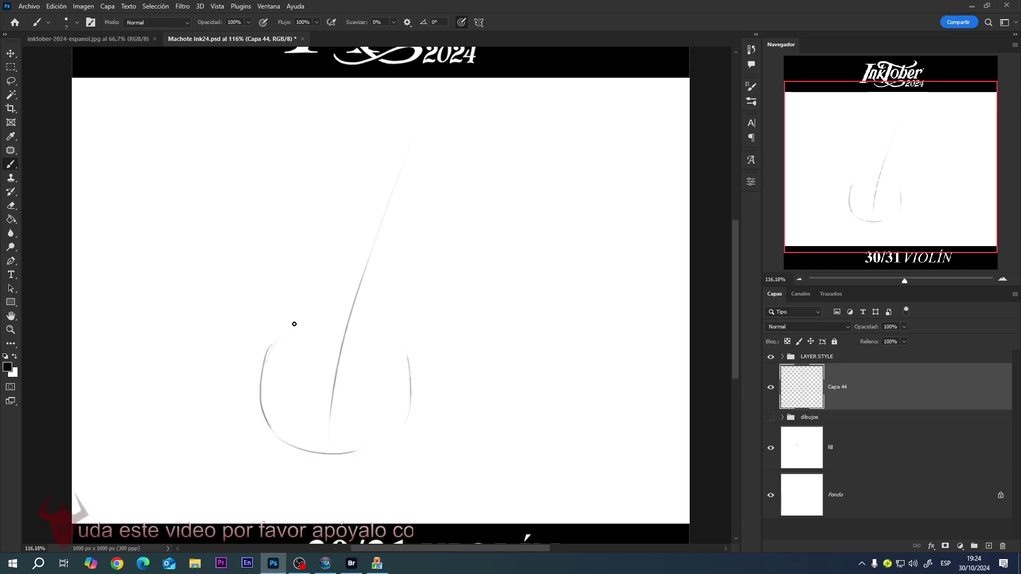
mouse_move(273, 346)
mouse_down()
mouse_move(305, 316)
mouse_move(303, 334)
mouse_move(312, 292)
mouse_up()
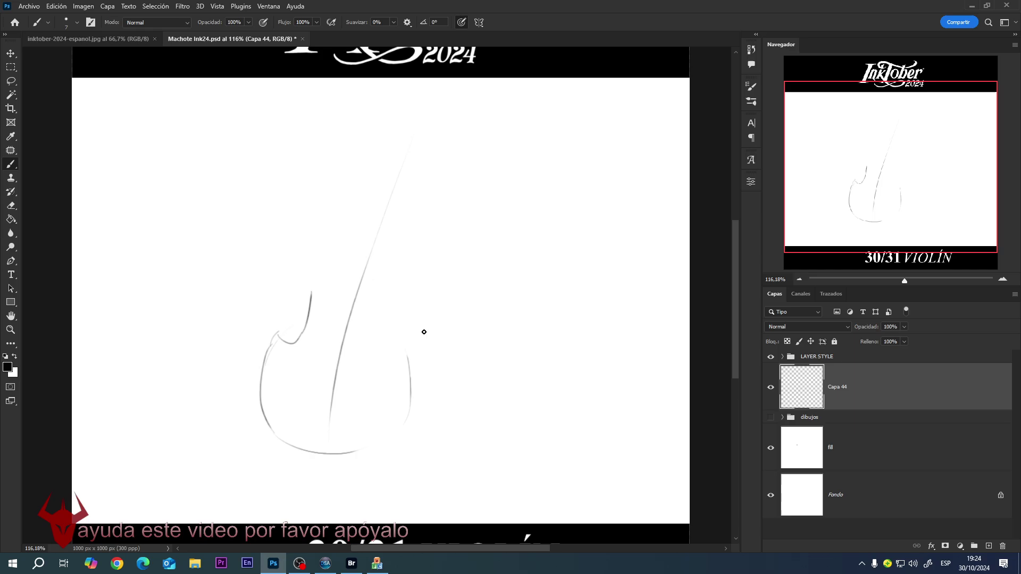
Step: Sketch the violin's right waist and arched upper body, doubling the contour lines along both waist notches
mouse_move(406, 353)
mouse_down()
mouse_move(408, 296)
mouse_move(415, 306)
mouse_move(416, 271)
mouse_move(393, 244)
mouse_up()
mouse_move(311, 291)
mouse_down()
mouse_move(309, 268)
mouse_move(373, 244)
mouse_move(350, 233)
mouse_move(328, 244)
mouse_move(390, 240)
mouse_move(358, 234)
mouse_move(402, 244)
mouse_move(384, 234)
mouse_move(409, 255)
mouse_move(390, 233)
mouse_move(407, 248)
mouse_move(396, 235)
mouse_move(424, 292)
mouse_up()
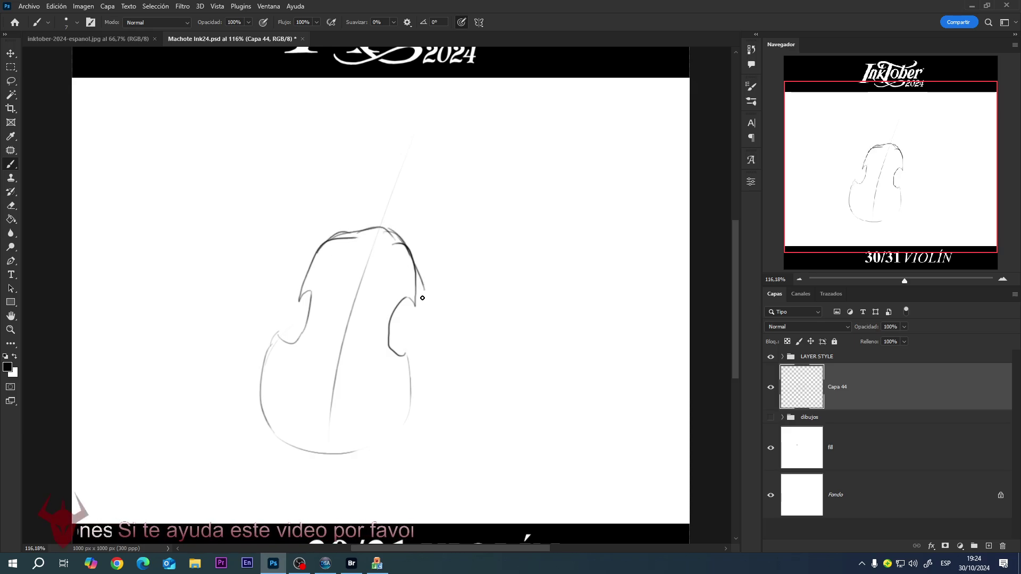
drag(413, 255, 415, 308)
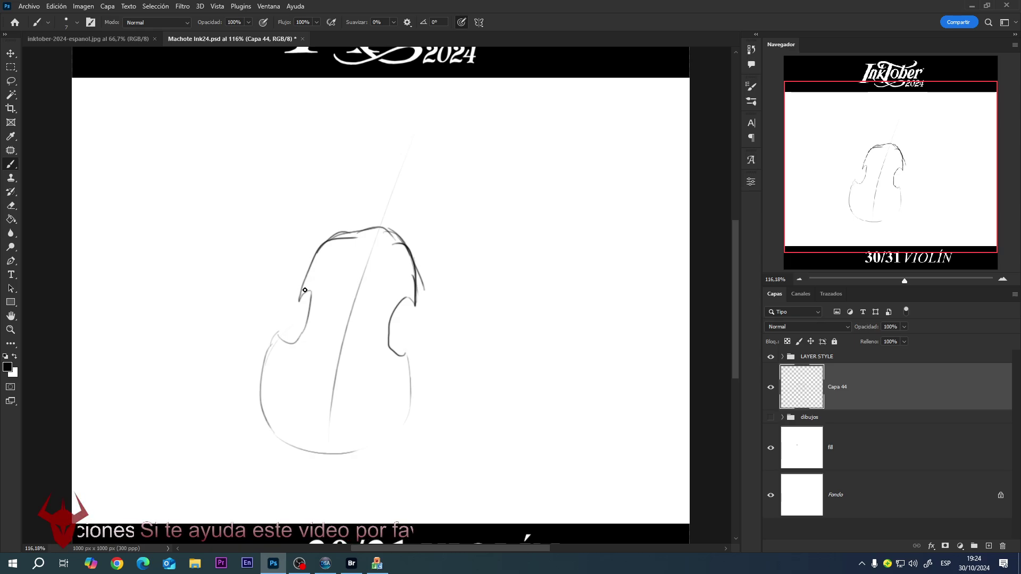
drag(300, 296, 316, 304)
mouse_move(312, 298)
mouse_down()
mouse_move(300, 352)
mouse_move(277, 343)
mouse_move(295, 349)
mouse_up()
mouse_move(411, 297)
mouse_down()
mouse_move(388, 316)
mouse_move(384, 352)
mouse_move(399, 358)
mouse_up()
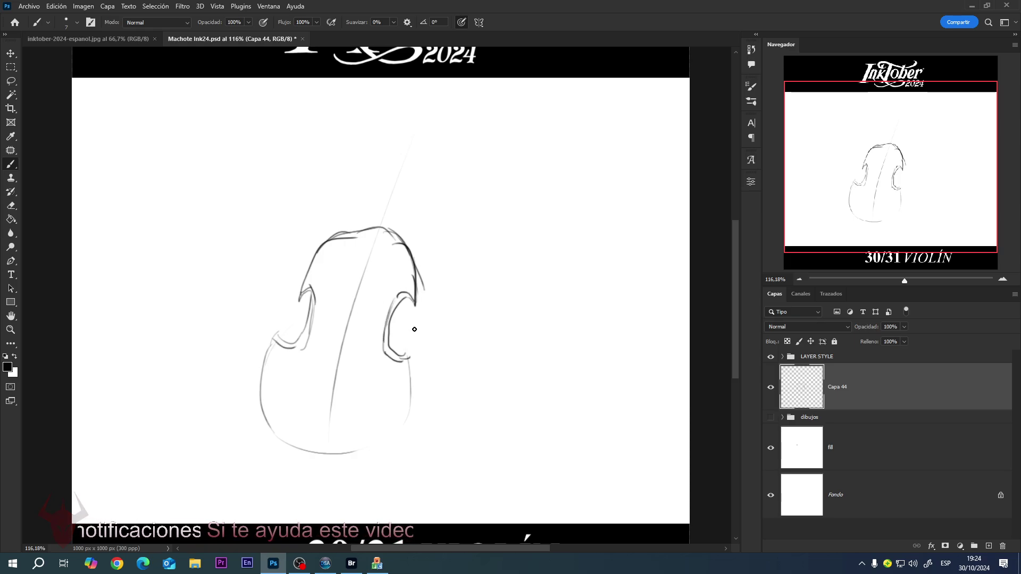
Step: Draw the tapering neck above the body, topped by a spiral scroll with tuning pegs on both sides
drag(361, 230, 406, 140)
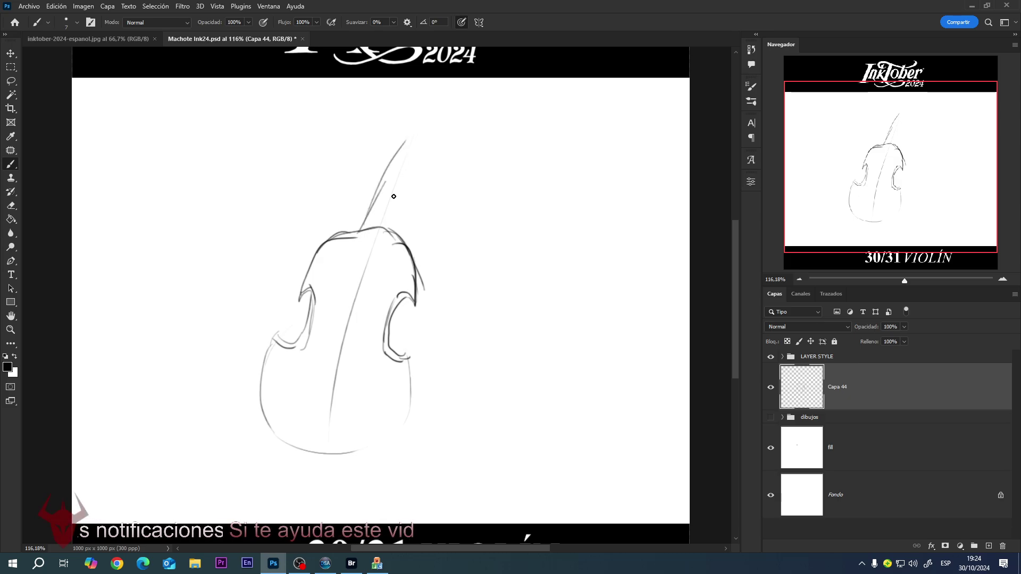
drag(387, 232, 420, 126)
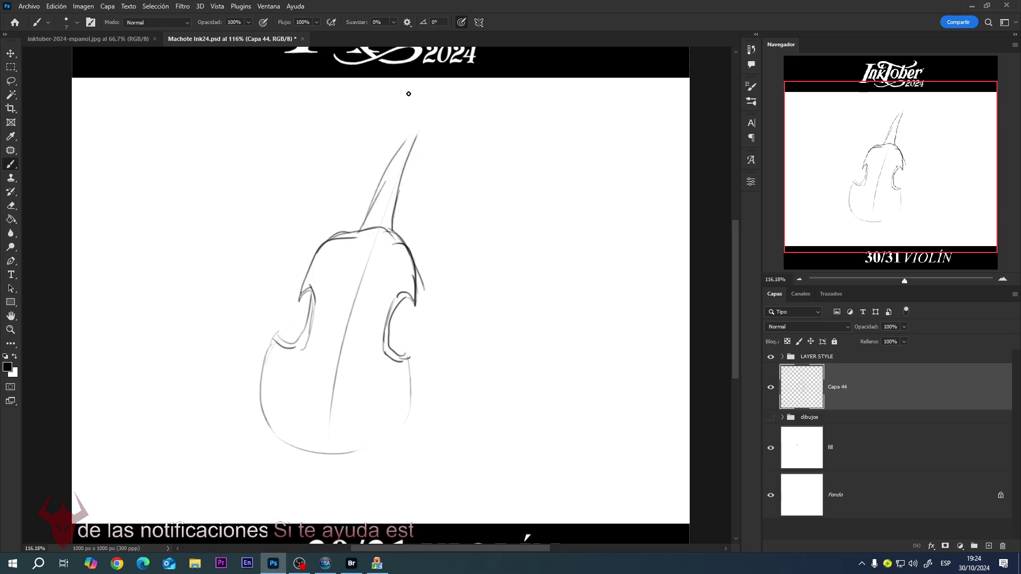
mouse_move(403, 94)
mouse_down()
mouse_move(404, 137)
mouse_move(427, 99)
mouse_up()
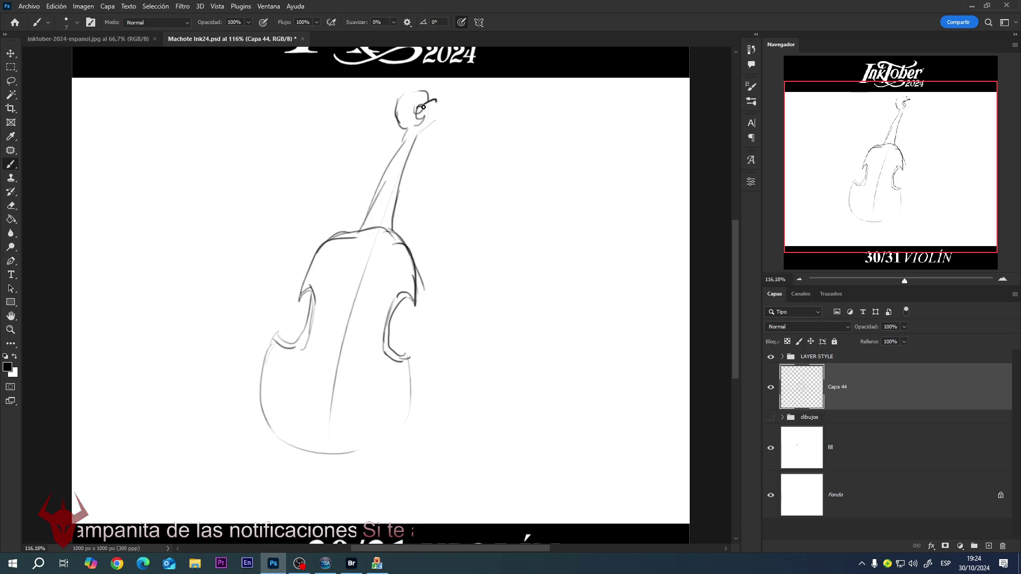
mouse_move(423, 107)
mouse_down()
mouse_move(439, 99)
mouse_move(432, 117)
mouse_move(389, 102)
mouse_move(389, 124)
mouse_move(414, 117)
mouse_move(400, 234)
mouse_up()
mouse_move(339, 237)
mouse_down()
mouse_move(359, 230)
mouse_move(369, 211)
mouse_move(364, 227)
mouse_move(396, 152)
mouse_up()
drag(378, 193, 407, 136)
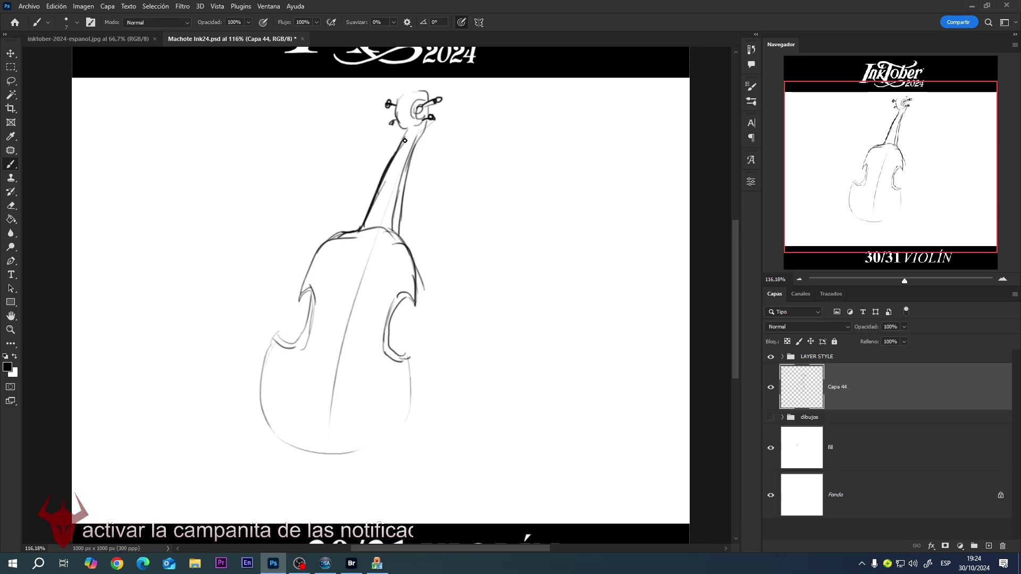
drag(416, 92, 427, 93)
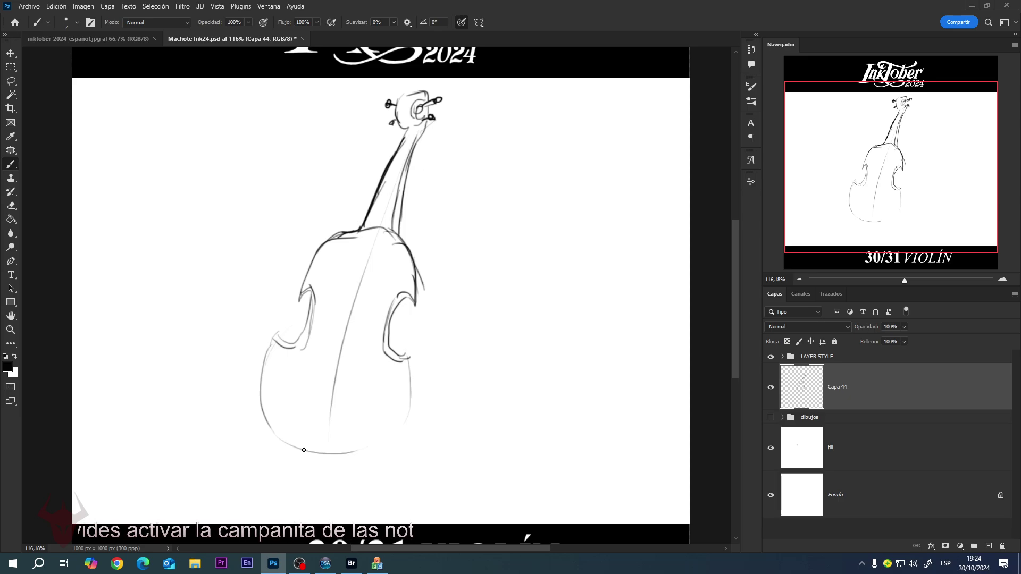
Step: Draw the tailpiece and the chin rest on the lower body, and darken the body's lower-left edge
drag(303, 447, 324, 381)
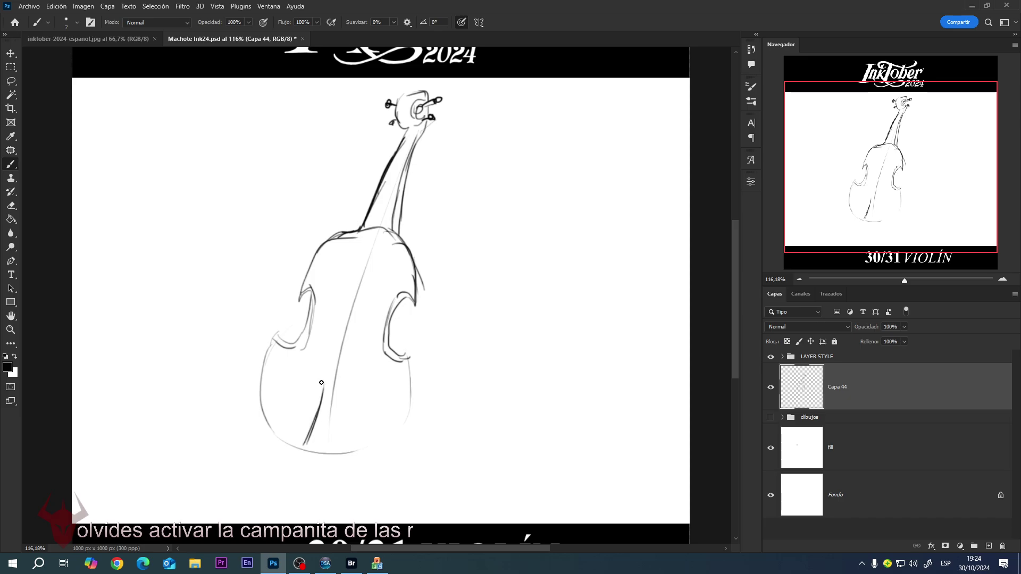
drag(340, 453, 332, 385)
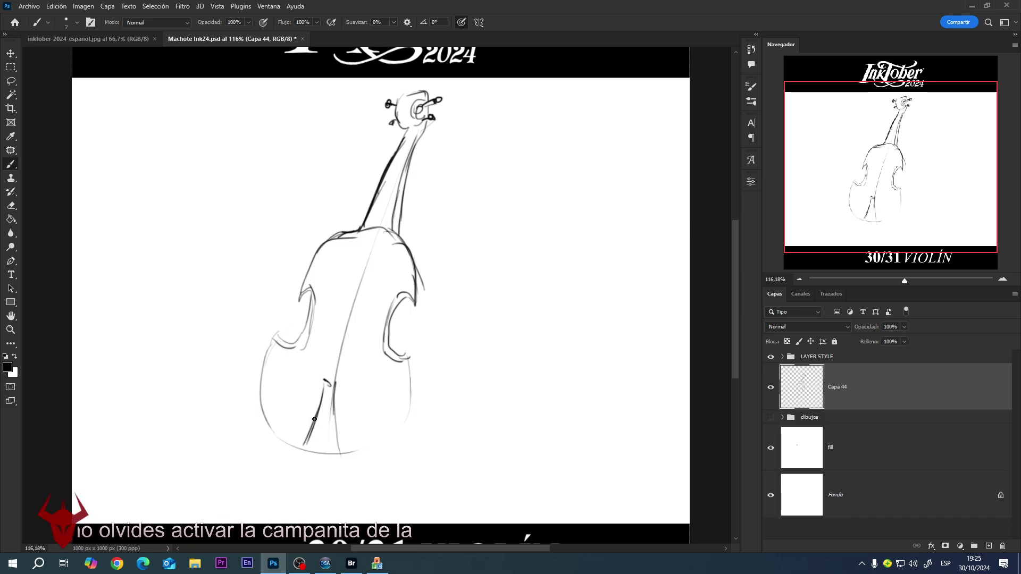
mouse_move(265, 384)
mouse_down()
mouse_move(290, 404)
mouse_move(272, 384)
mouse_move(300, 435)
mouse_move(301, 423)
mouse_move(301, 448)
mouse_up()
mouse_move(260, 404)
mouse_down()
mouse_move(264, 439)
mouse_move(274, 449)
mouse_move(271, 426)
mouse_move(304, 448)
mouse_up()
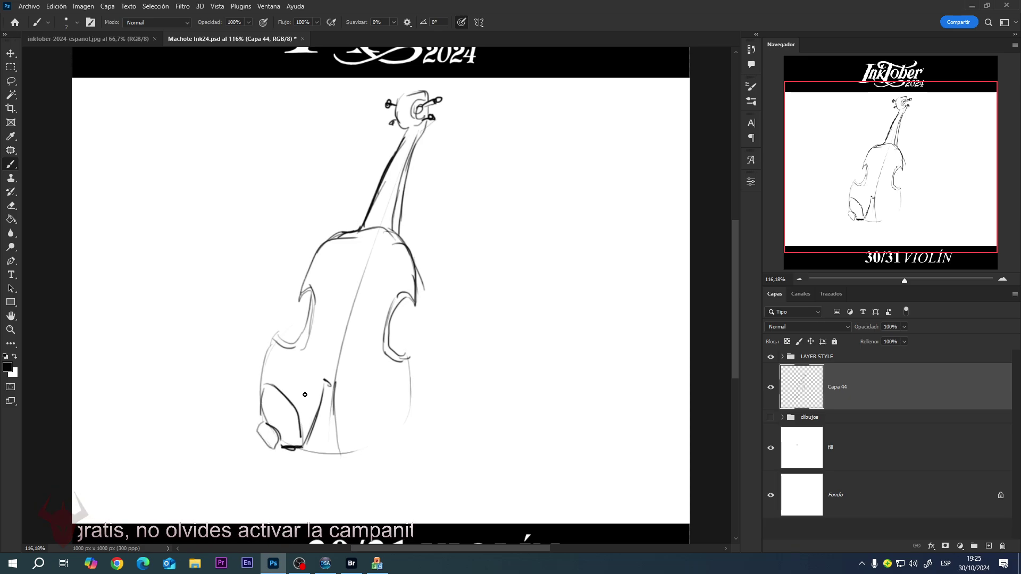
drag(273, 342, 265, 387)
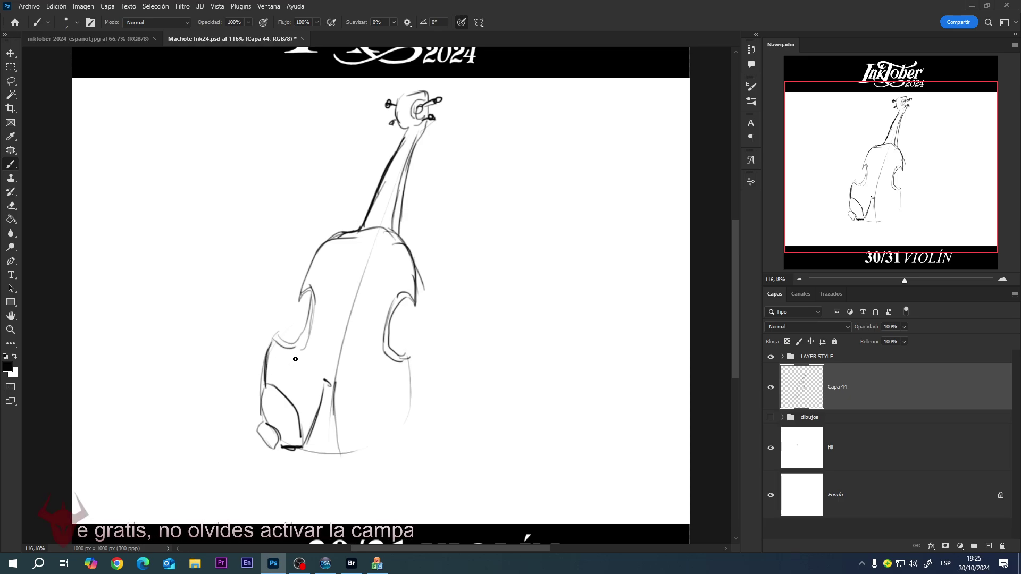
Step: Draw an f-hole on each side of the violin's body and a small bridge between them
mouse_move(322, 317)
mouse_down()
mouse_move(306, 370)
mouse_move(318, 342)
mouse_up()
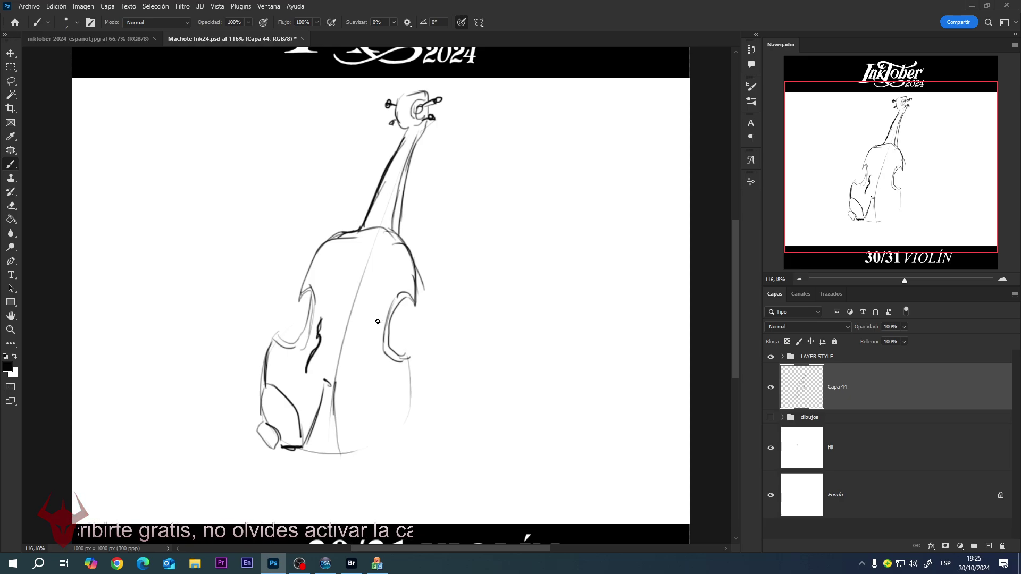
drag(378, 321, 374, 377)
mouse_move(376, 342)
mouse_down()
mouse_move(373, 377)
mouse_move(378, 318)
mouse_move(336, 310)
mouse_move(360, 313)
mouse_up()
Step: Draw the strings running from the top of the neck across the bridge down to the tailpiece
drag(400, 153, 339, 317)
drag(380, 187, 337, 312)
drag(399, 154, 362, 294)
mouse_move(397, 172)
mouse_down()
mouse_move(362, 312)
mouse_move(326, 384)
mouse_up()
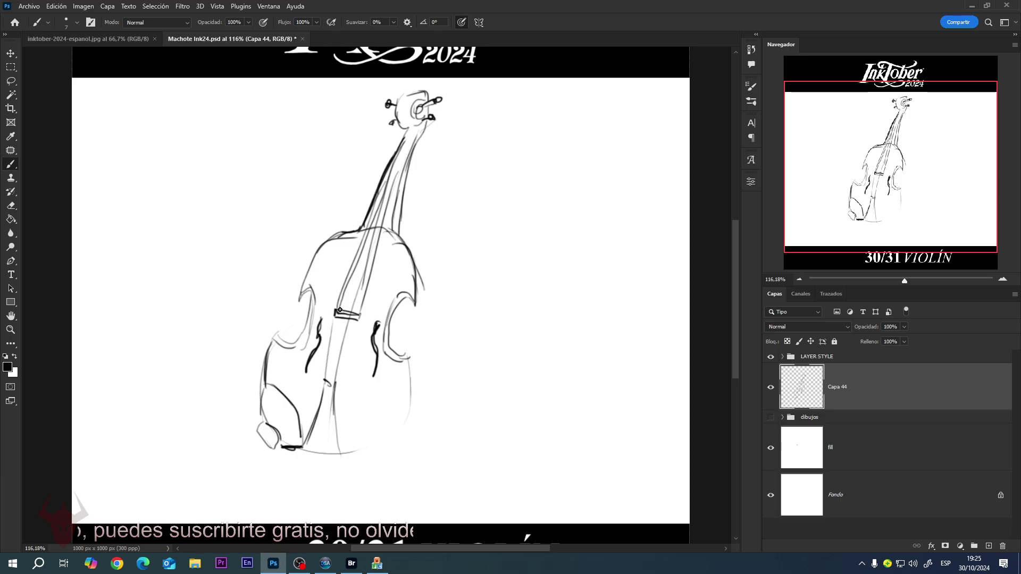
drag(338, 318, 333, 385)
drag(354, 315, 333, 402)
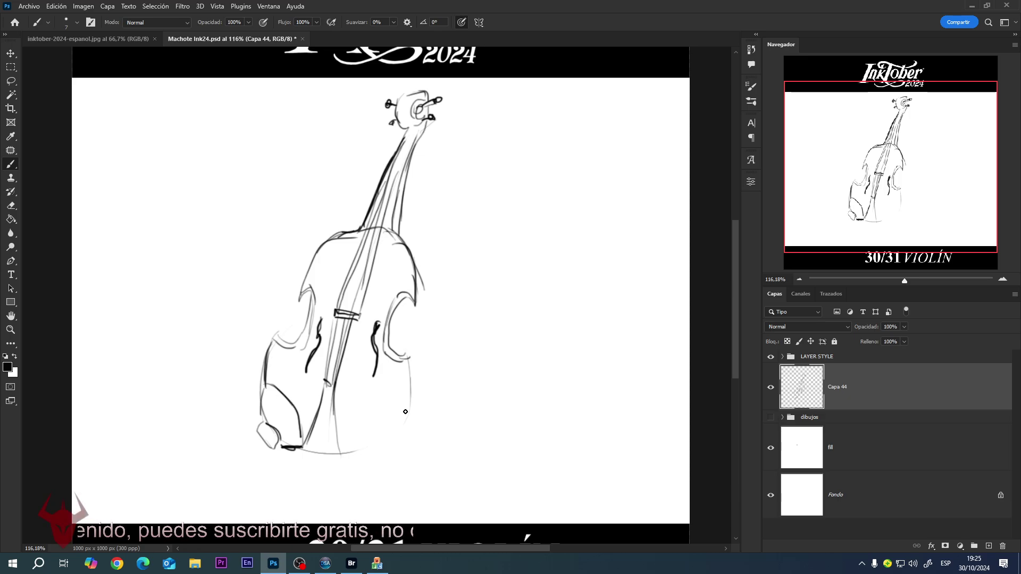
Step: Close the lower-right body outline and add a second, darker contour along the right side and base for thickness
drag(367, 450, 407, 420)
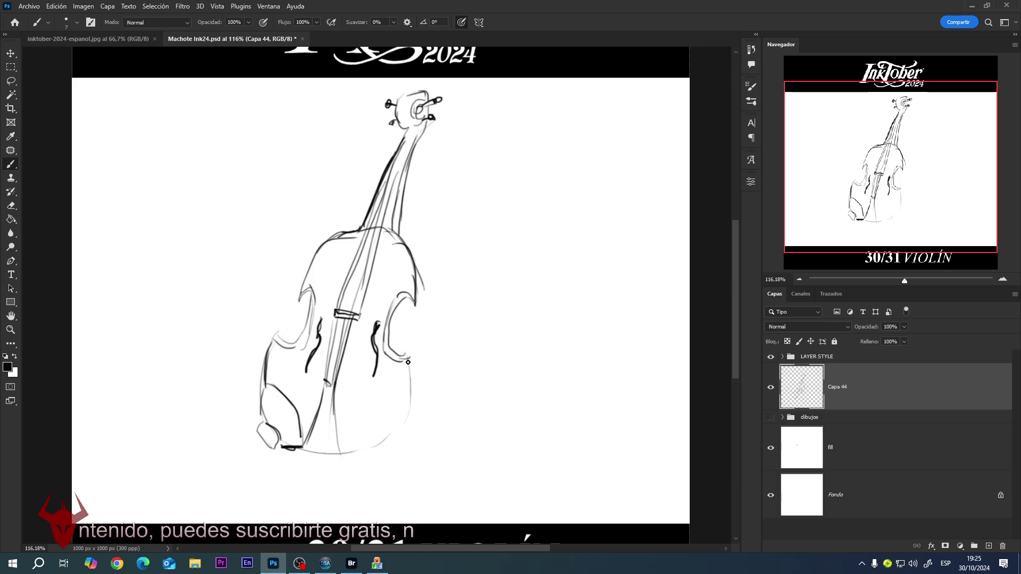
mouse_move(408, 362)
mouse_down()
mouse_move(406, 412)
mouse_move(385, 445)
mouse_up()
mouse_move(420, 409)
mouse_down()
mouse_move(367, 454)
mouse_move(404, 427)
mouse_move(381, 446)
mouse_up()
mouse_move(426, 360)
mouse_down()
mouse_move(426, 407)
mouse_move(417, 318)
mouse_move(432, 308)
mouse_move(430, 278)
mouse_up()
mouse_move(401, 232)
mouse_down()
mouse_move(425, 262)
mouse_move(429, 296)
mouse_move(412, 304)
mouse_move(432, 301)
mouse_move(410, 331)
mouse_move(406, 418)
mouse_move(356, 456)
mouse_move(378, 451)
mouse_up()
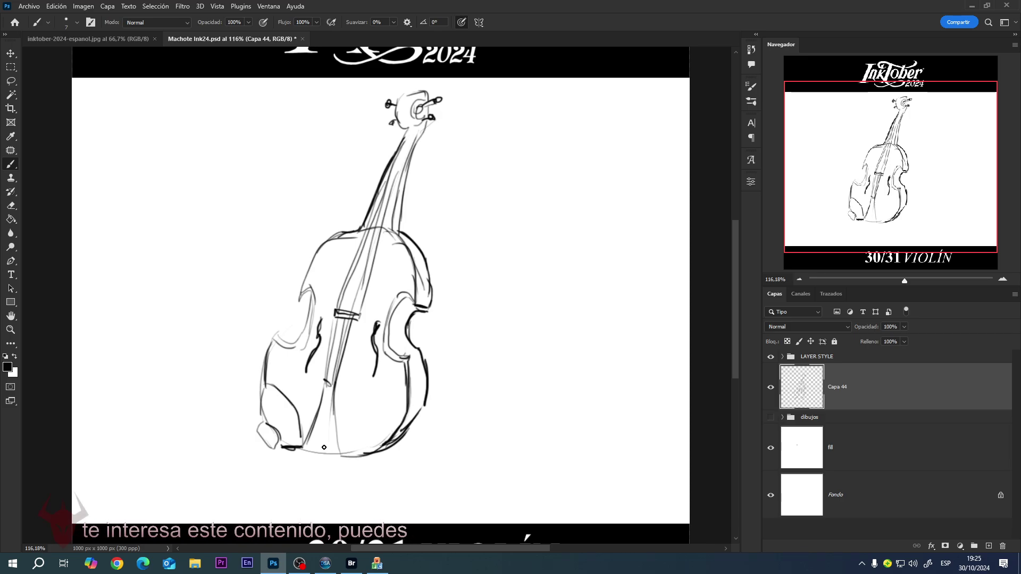
mouse_move(303, 447)
mouse_down()
mouse_move(320, 461)
mouse_move(343, 456)
mouse_move(308, 455)
mouse_move(377, 450)
mouse_up()
drag(299, 451, 310, 460)
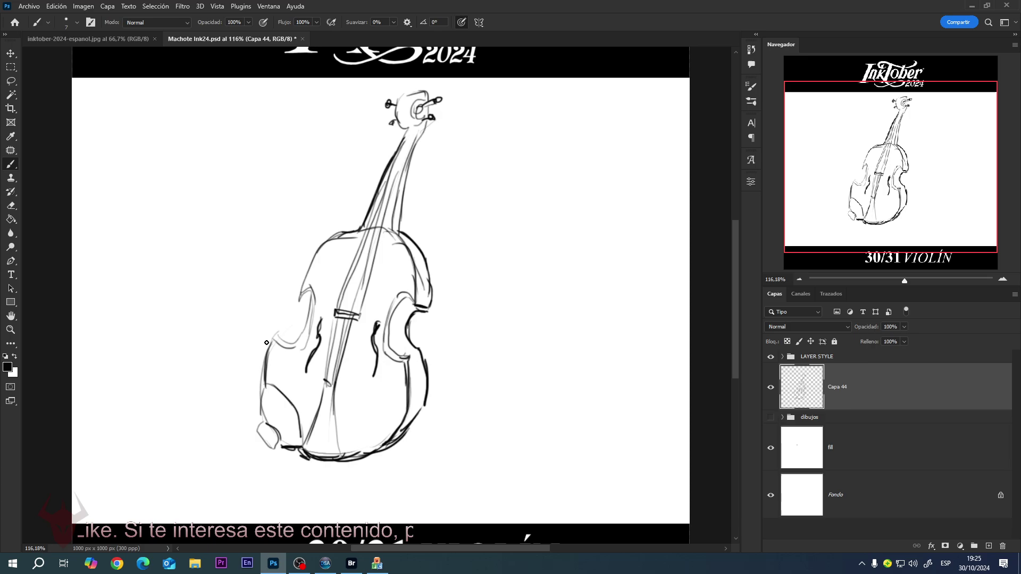
Step: Reinforce the outlines of the left waist, the body's top edge, the neck and the scroll with darker strokes
mouse_move(273, 339)
mouse_down()
mouse_move(269, 386)
mouse_move(308, 322)
mouse_up()
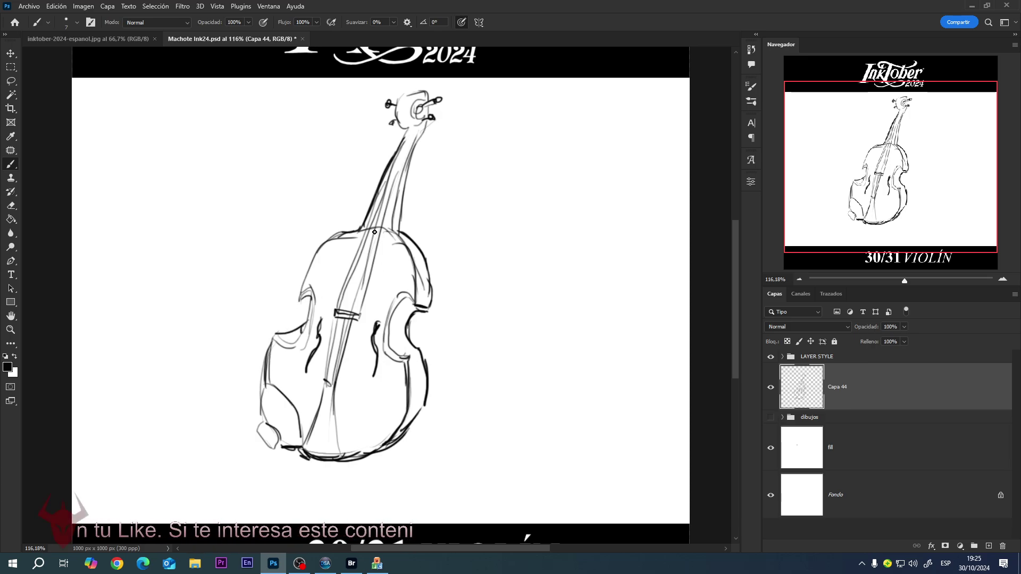
mouse_move(336, 239)
mouse_down()
mouse_move(360, 229)
mouse_move(417, 253)
mouse_move(402, 231)
mouse_up()
drag(415, 128, 387, 185)
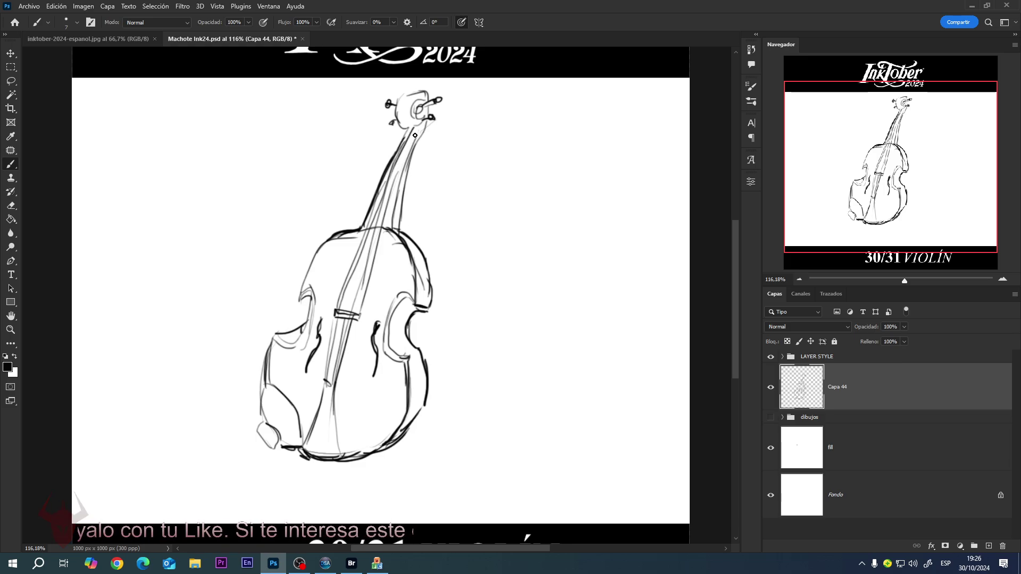
mouse_move(407, 146)
mouse_down()
mouse_move(424, 87)
mouse_move(429, 99)
mouse_up()
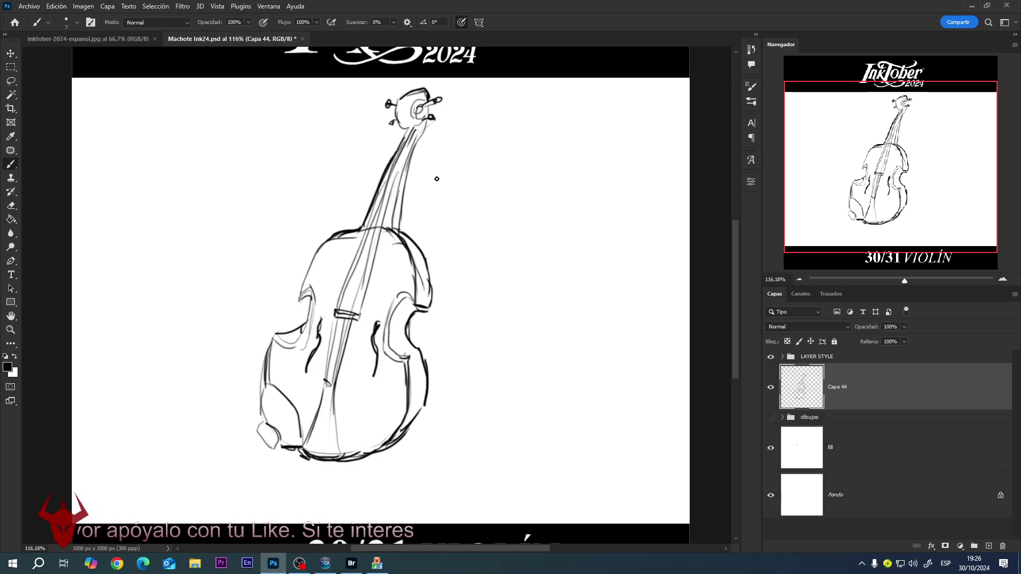
Step: Draw a long, slender bow beside the violin's right side, with two near-parallel lines and a small frog at its lower end
drag(432, 171, 454, 453)
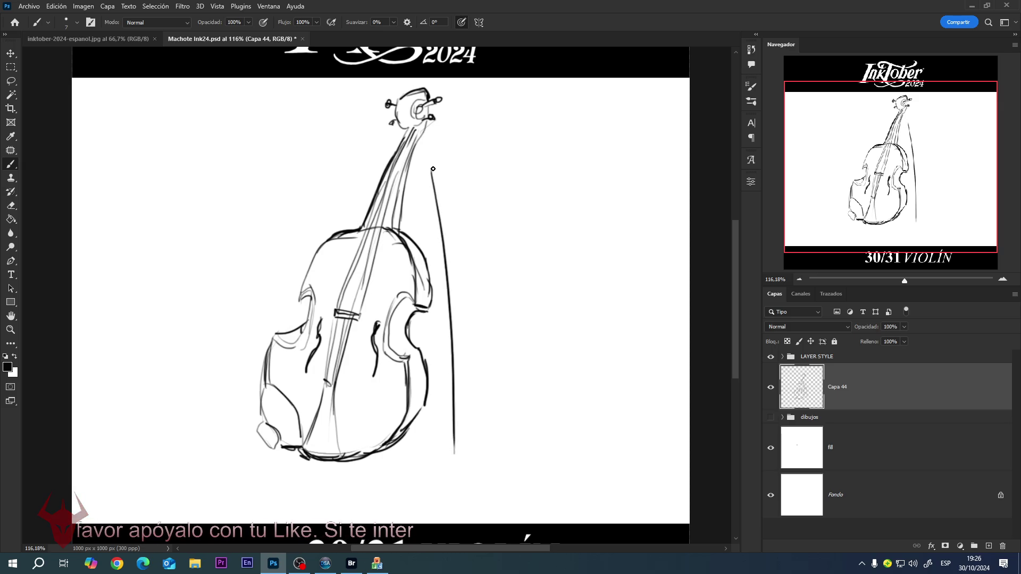
drag(437, 170, 452, 329)
mouse_move(460, 430)
mouse_down()
mouse_move(458, 451)
mouse_move(461, 435)
mouse_up()
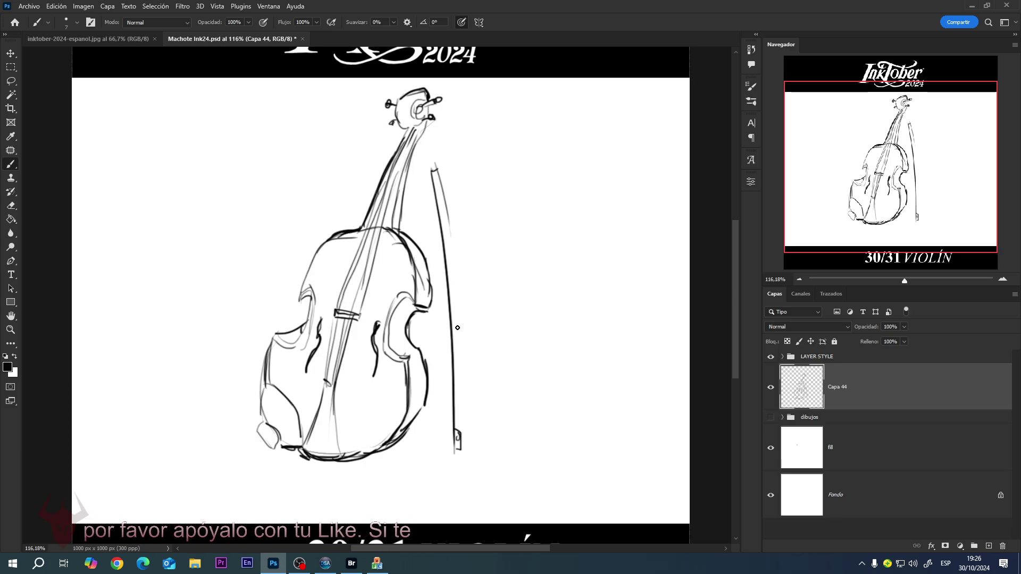
mouse_move(449, 219)
mouse_down()
mouse_move(471, 384)
mouse_move(467, 450)
mouse_up()
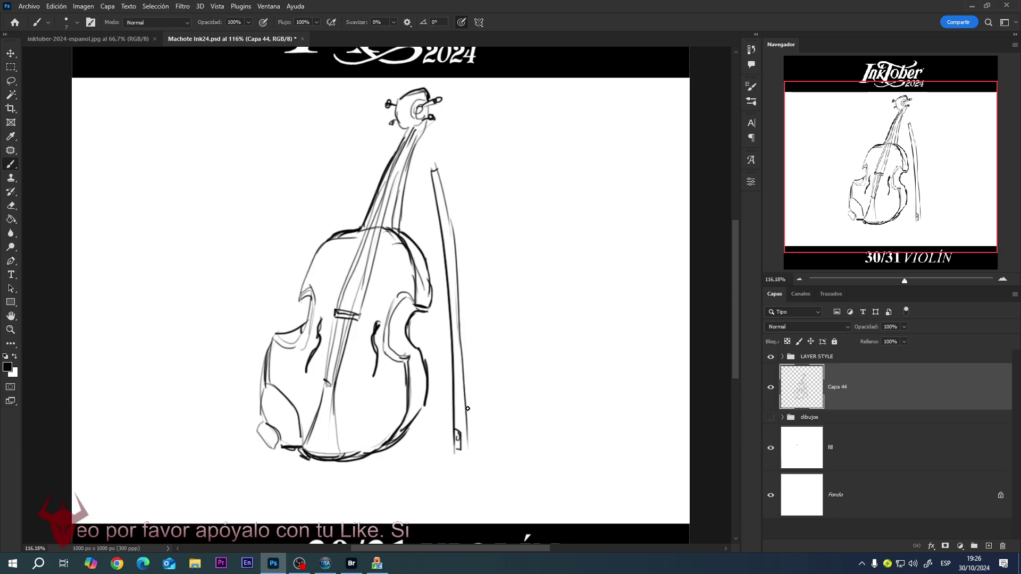
mouse_move(468, 404)
mouse_down()
mouse_move(465, 458)
mouse_move(452, 437)
mouse_move(455, 451)
mouse_up()
mouse_move(435, 160)
mouse_down()
mouse_move(460, 251)
mouse_move(446, 201)
mouse_move(460, 327)
mouse_up()
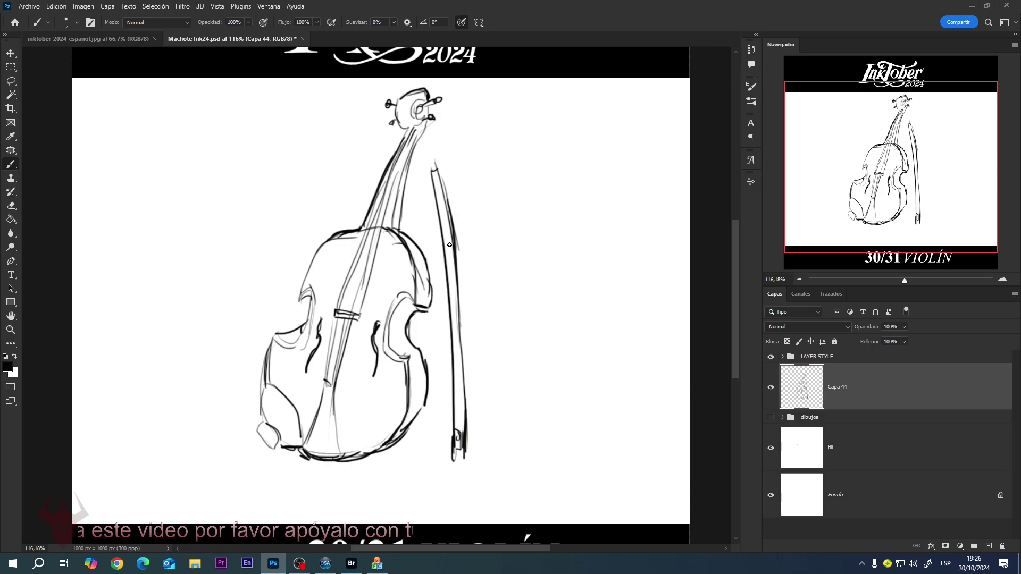
Step: Erase the upper part of the bow's outer line, redraw it as a slimmer curve, and add detail to the tip and frog
key(e)
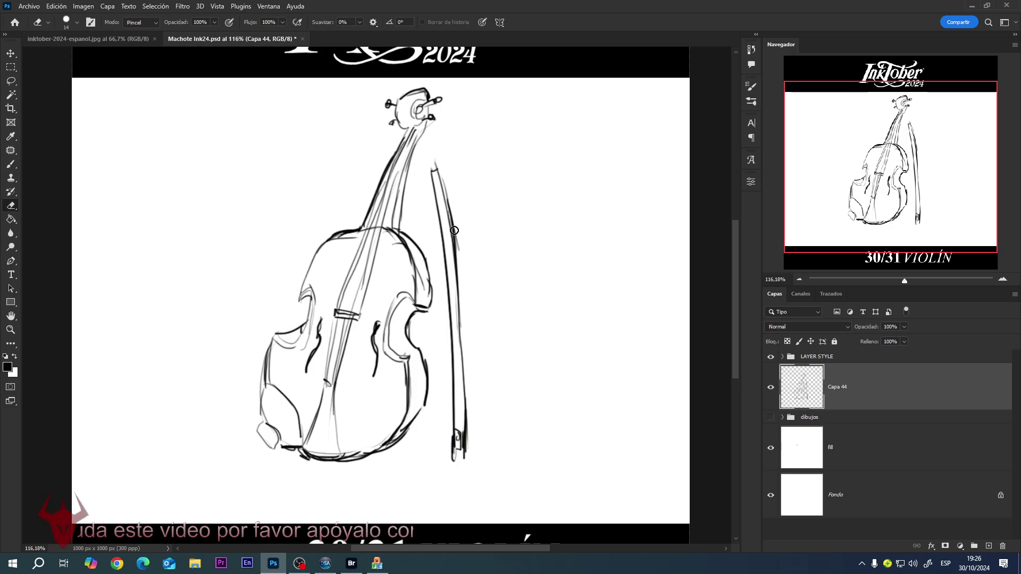
drag(442, 168, 457, 239)
drag(449, 186, 461, 284)
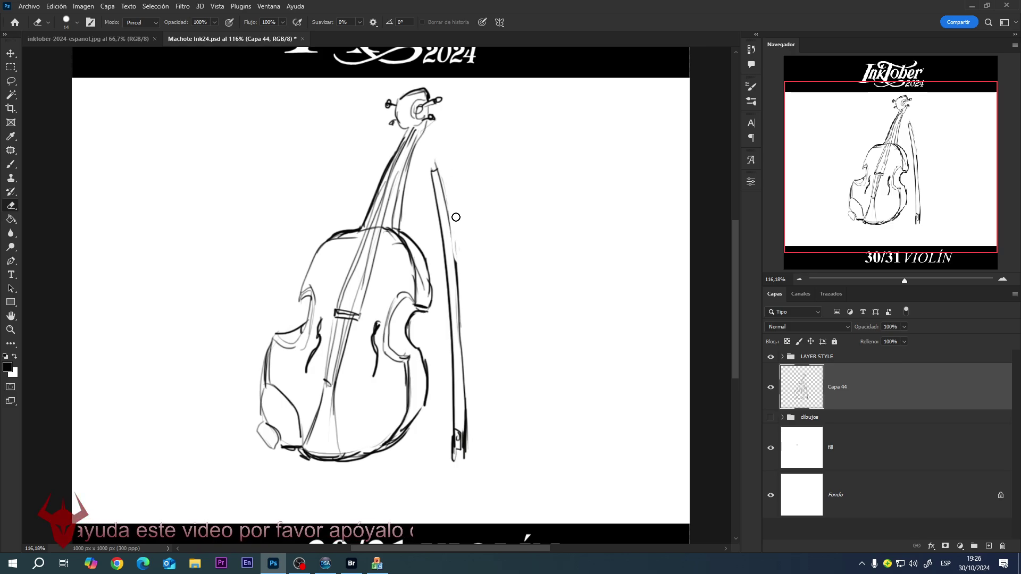
key(b)
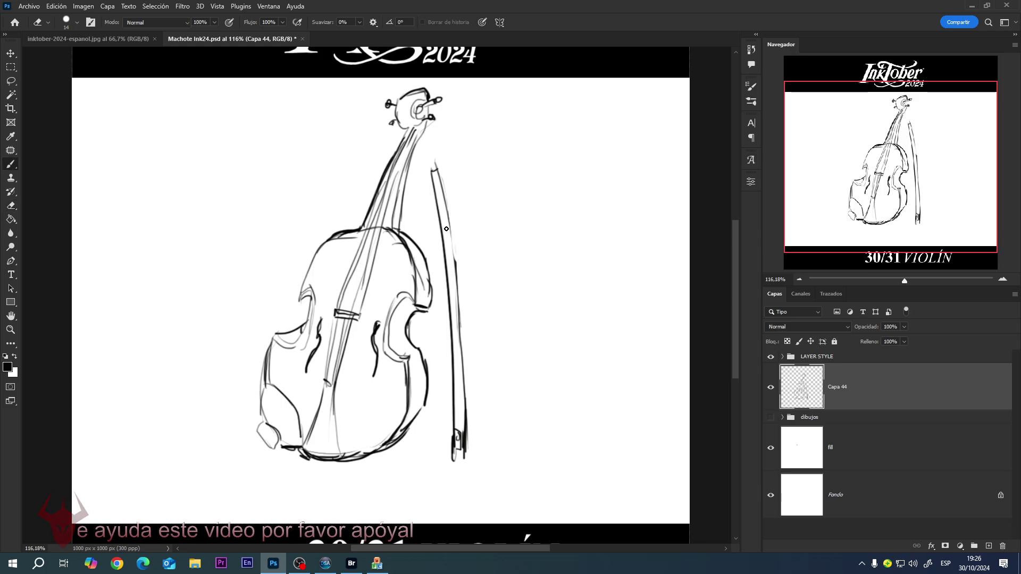
drag(435, 159, 447, 214)
drag(440, 179, 453, 251)
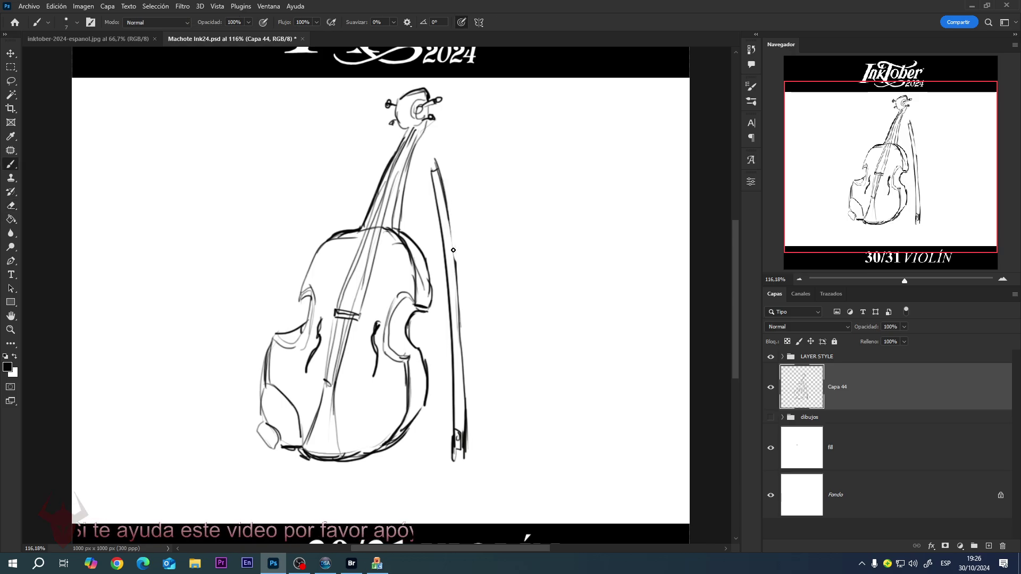
drag(446, 210, 456, 260)
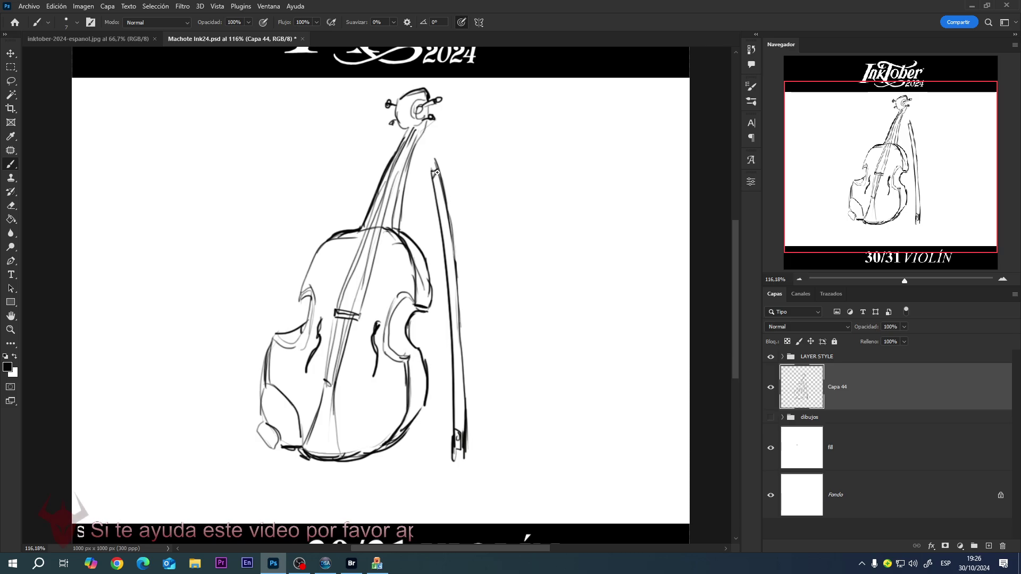
mouse_move(456, 423)
mouse_down()
mouse_move(459, 433)
mouse_move(415, 396)
mouse_move(424, 389)
mouse_up()
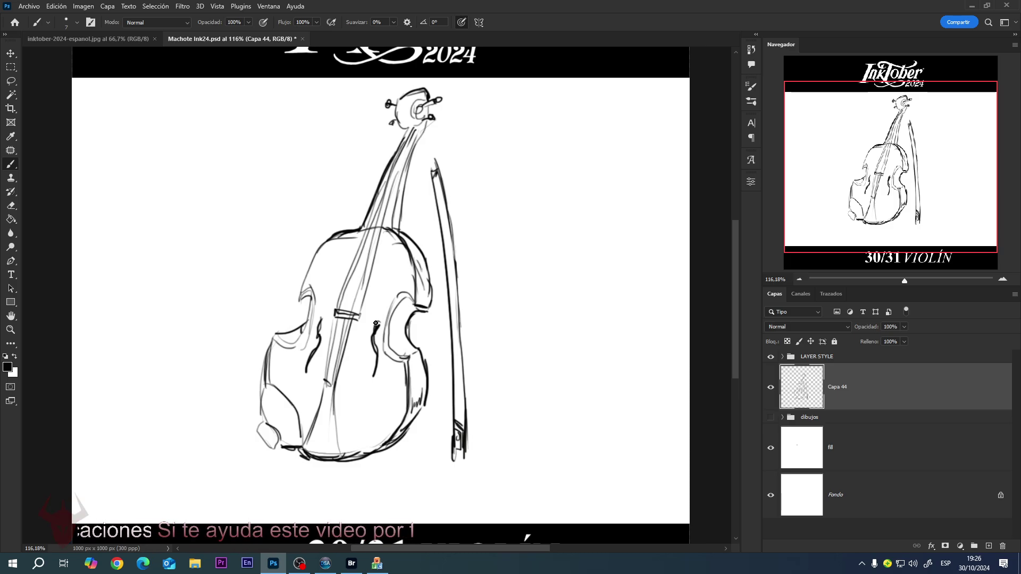
Step: Erase both f-holes and clean away the excess thick strokes along the outer contours of the violin's body
key(e)
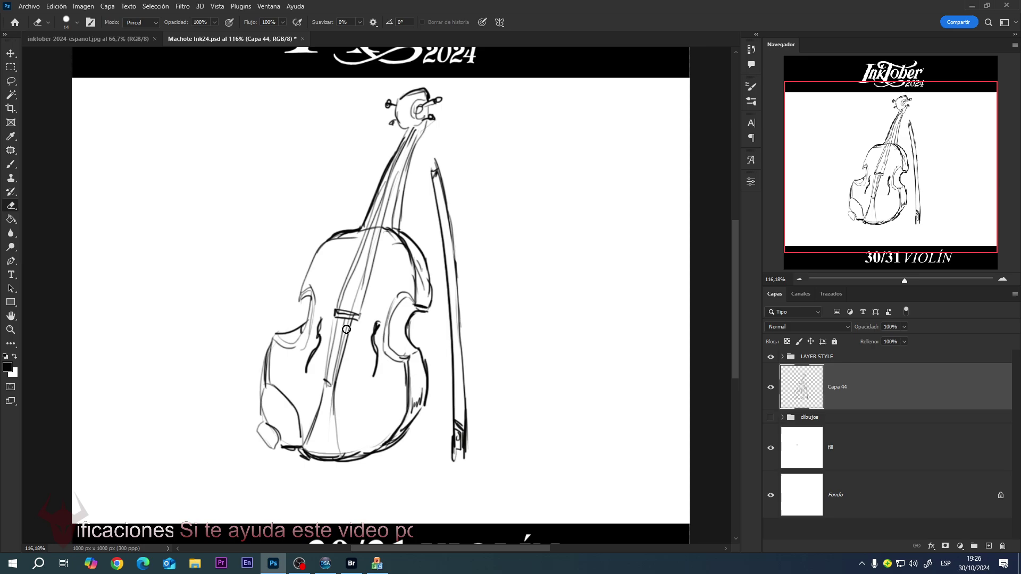
drag(324, 315, 306, 369)
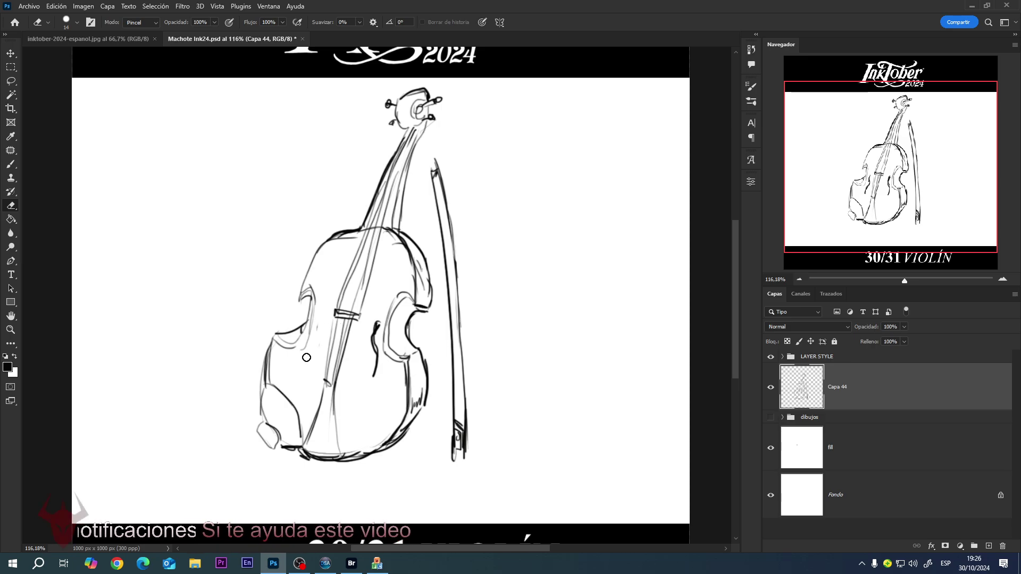
drag(376, 319, 375, 374)
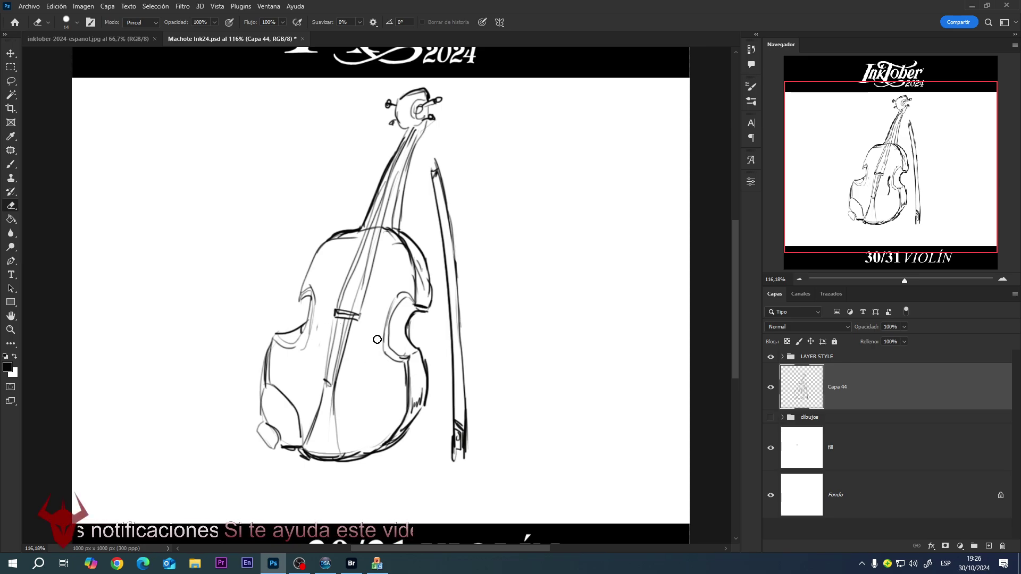
mouse_move(264, 365)
mouse_down()
mouse_move(271, 330)
mouse_move(263, 422)
mouse_move(258, 386)
mouse_move(264, 417)
mouse_up()
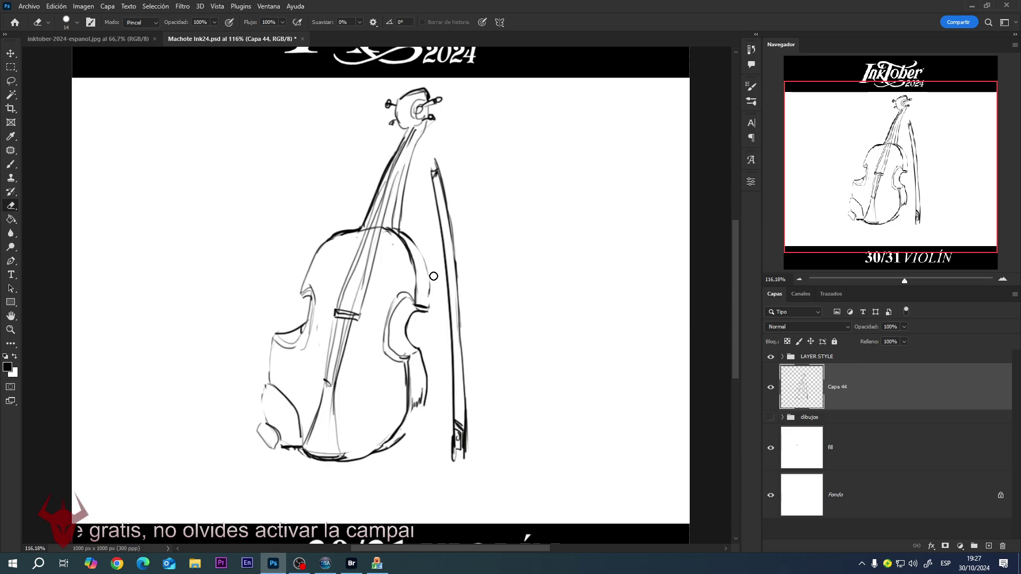
Step: Redraw a string line on the upper neck and retouch the upper-right side edge and lower-right outer contour of the body
key(b)
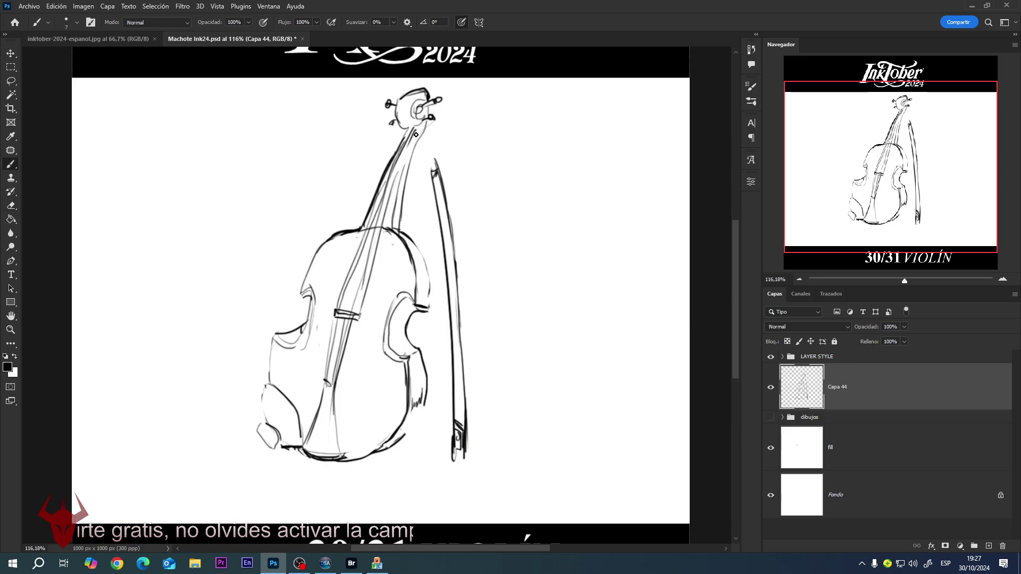
drag(416, 133, 401, 176)
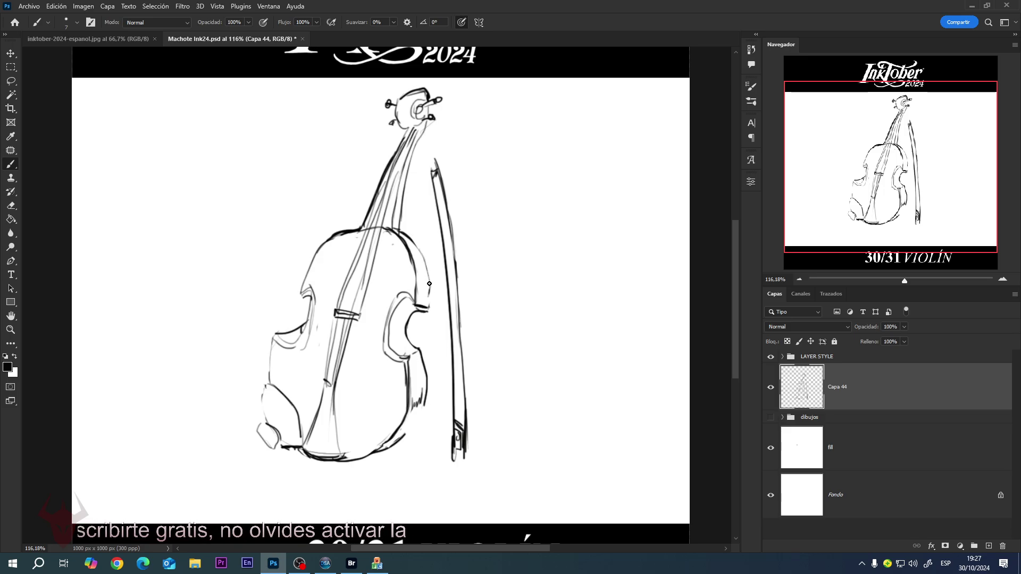
drag(429, 284, 429, 308)
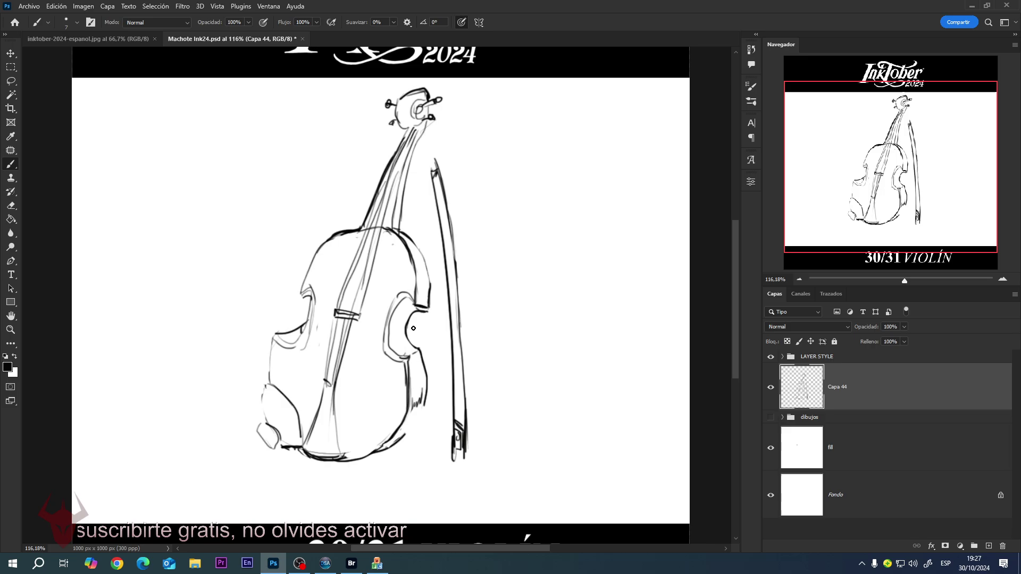
drag(412, 297, 410, 302)
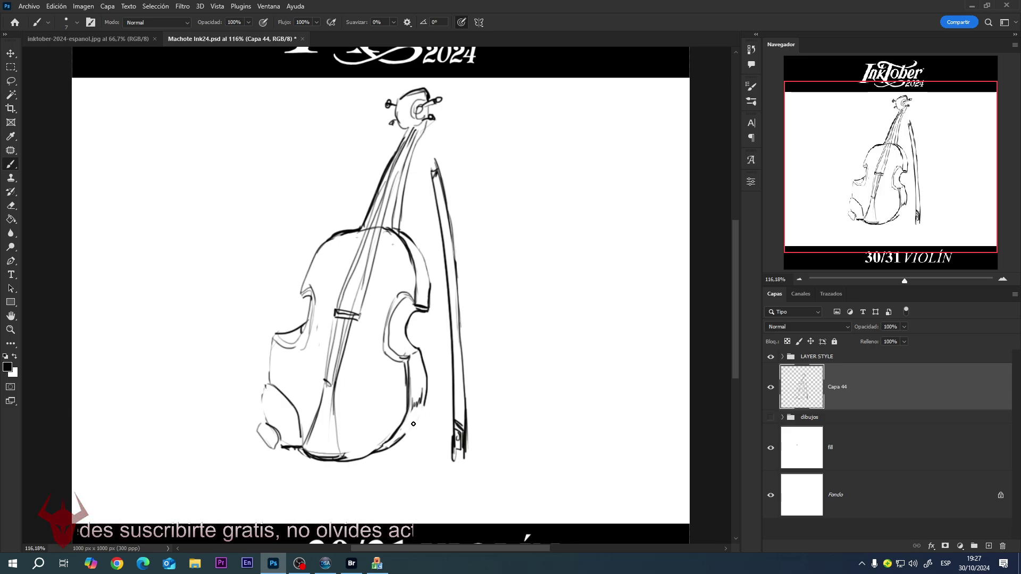
drag(414, 424, 425, 405)
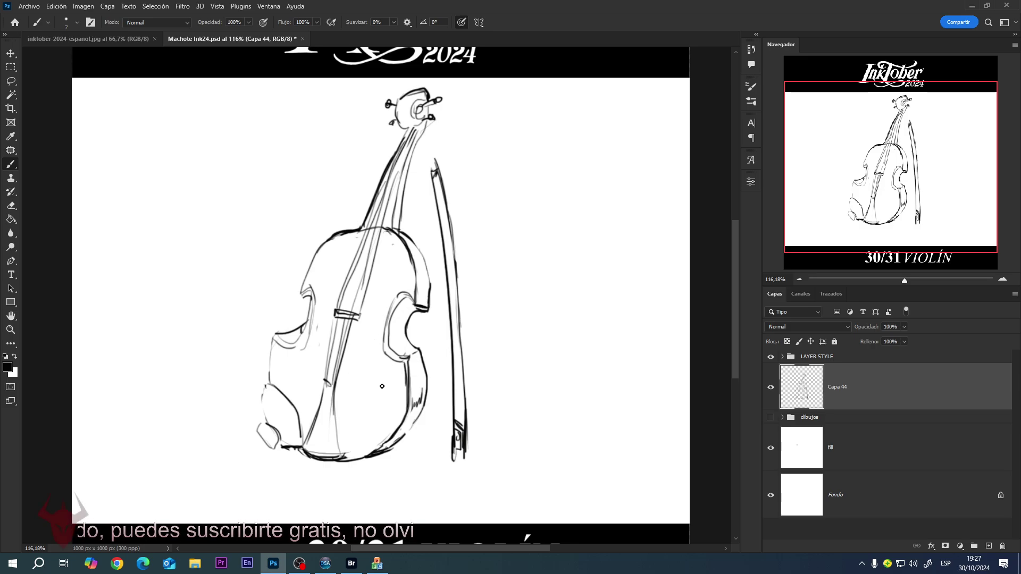
Step: Redraw a wavy f-hole on each side of the strings, slightly lower on the violin's body
mouse_move(372, 379)
mouse_down()
mouse_move(376, 331)
mouse_move(371, 378)
mouse_up()
mouse_move(320, 334)
mouse_down()
mouse_move(311, 375)
mouse_move(329, 321)
mouse_up()
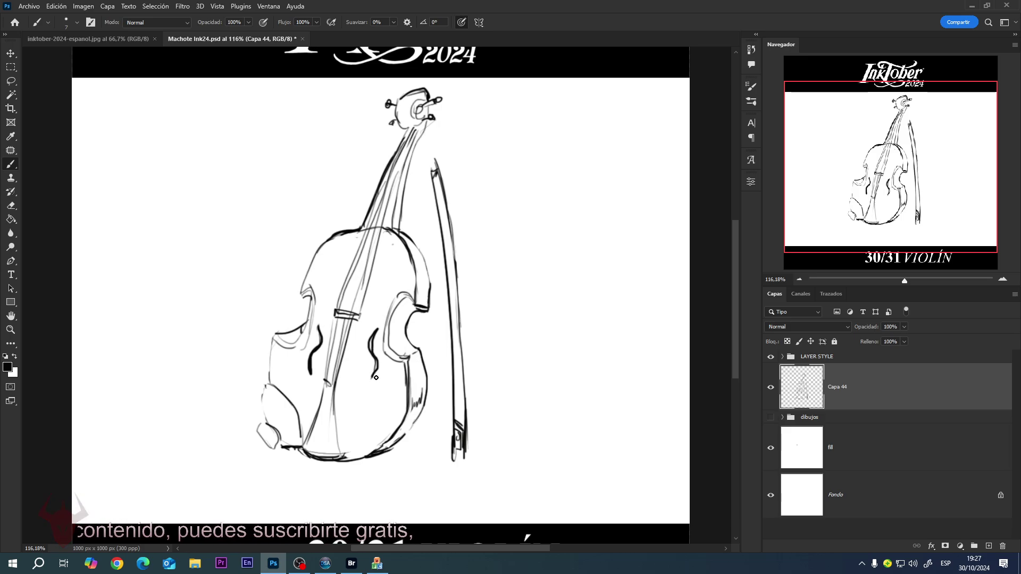
drag(376, 378, 374, 385)
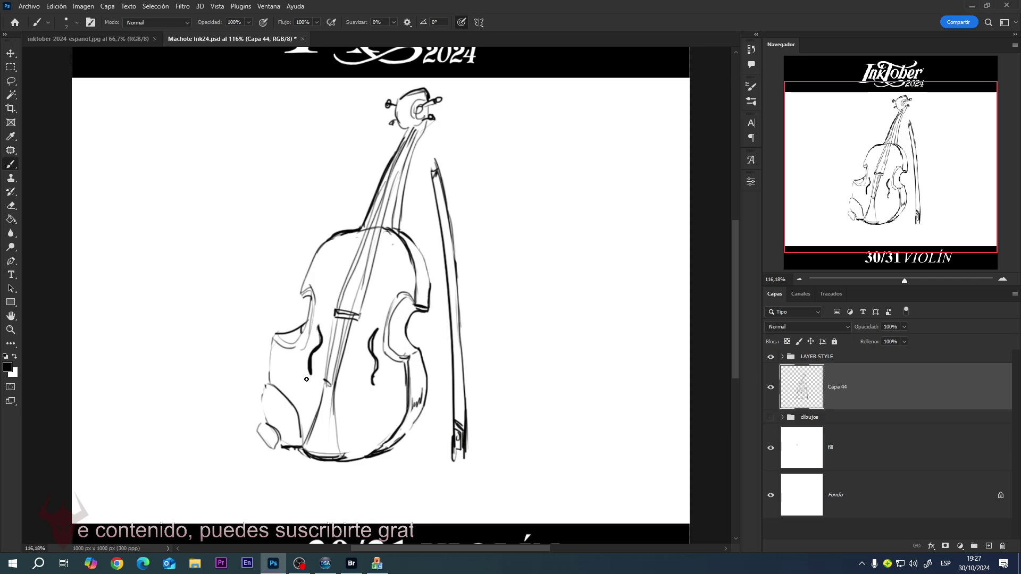
Step: Darken the outlines of the tailpiece and chin rest, and add a lower edge to the bridge
mouse_move(335, 394)
mouse_down()
mouse_move(342, 460)
mouse_move(333, 397)
mouse_move(320, 402)
mouse_move(304, 447)
mouse_up()
mouse_move(295, 410)
mouse_down()
mouse_move(301, 439)
mouse_move(290, 407)
mouse_move(269, 411)
mouse_move(265, 423)
mouse_move(267, 385)
mouse_move(263, 441)
mouse_move(276, 450)
mouse_move(300, 438)
mouse_move(280, 444)
mouse_up()
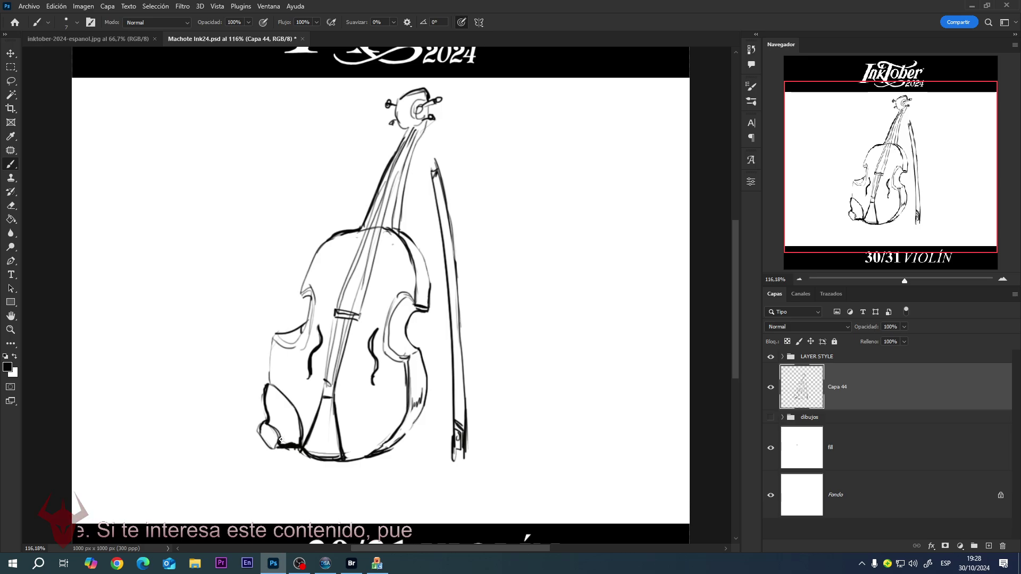
drag(337, 317, 357, 325)
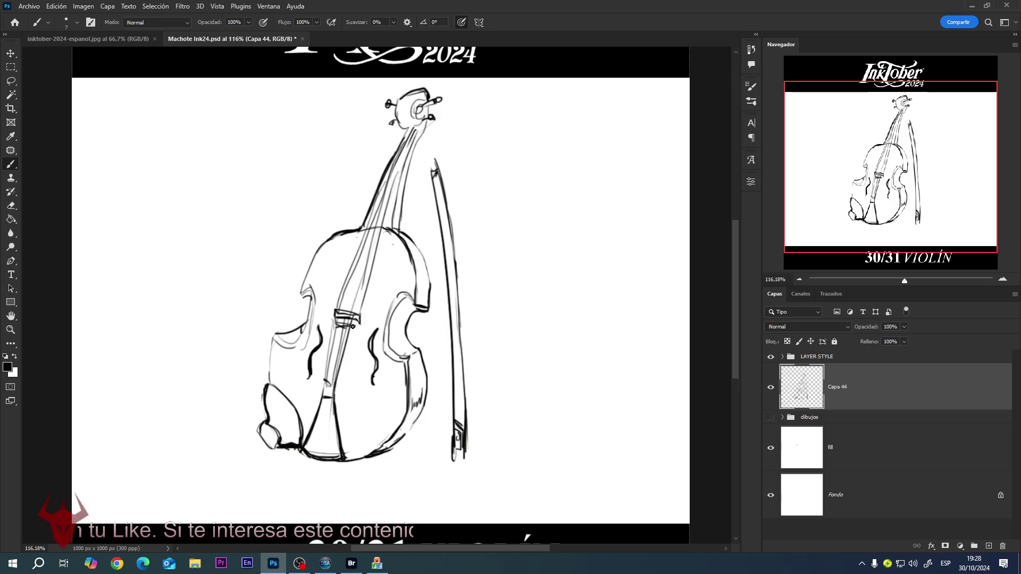
Step: Hatch the upper part of the right waist and darken the left waist's inner contour with a single curved stroke
drag(400, 305, 396, 320)
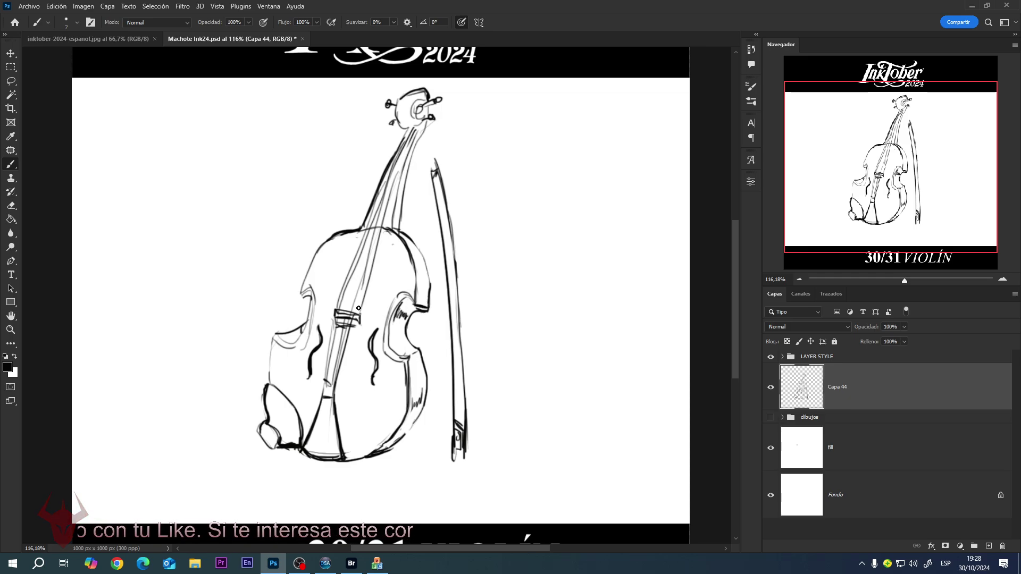
mouse_move(308, 295)
mouse_down()
mouse_move(313, 321)
mouse_move(301, 334)
mouse_up()
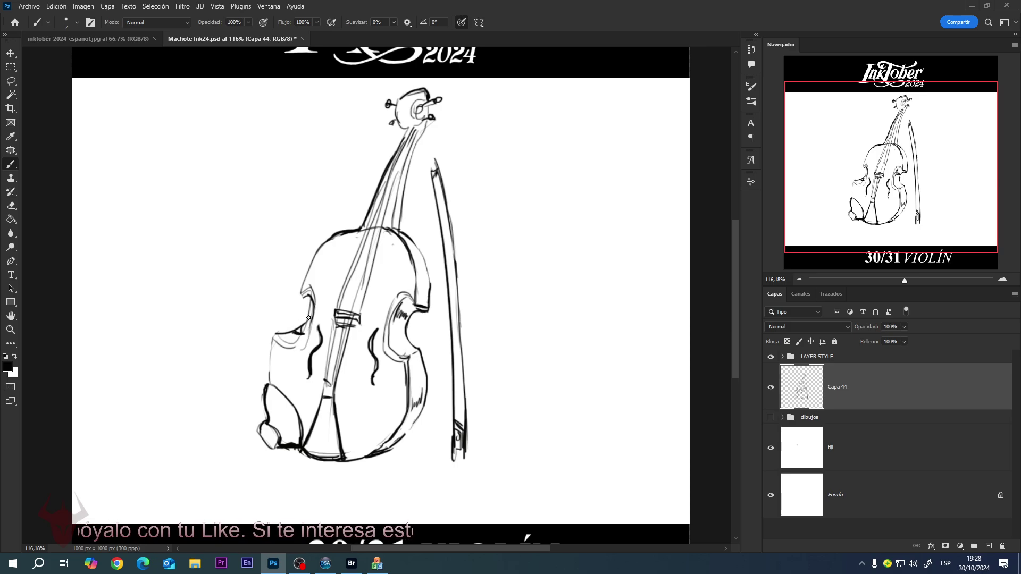
key(e)
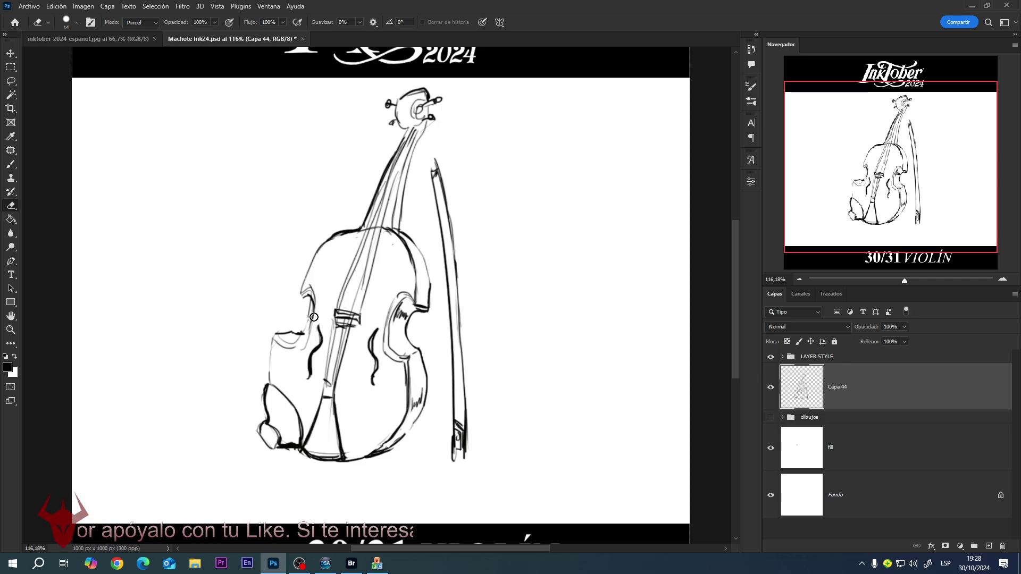
key(b)
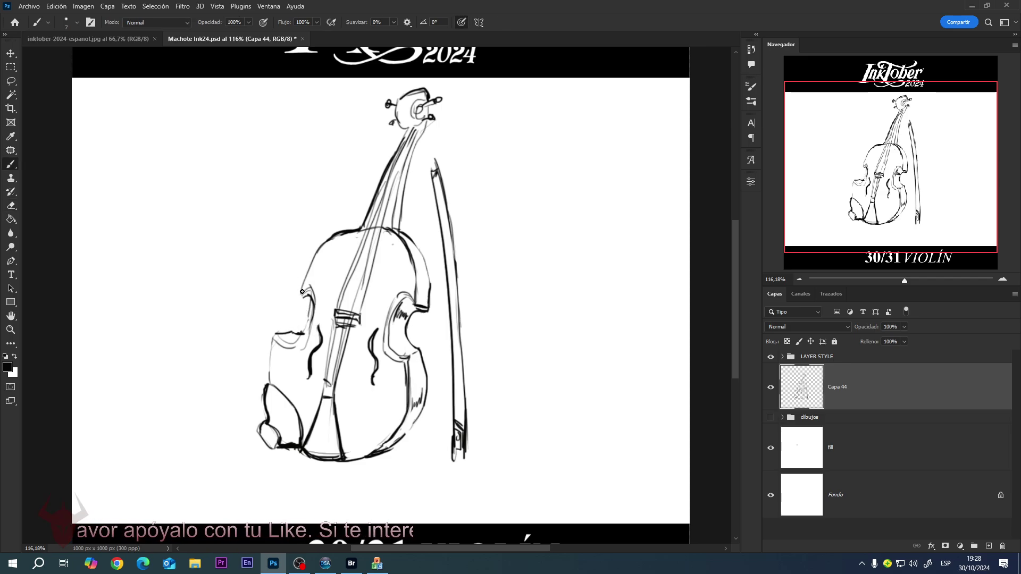
mouse_move(302, 292)
mouse_down()
mouse_move(315, 290)
mouse_move(317, 317)
mouse_move(292, 346)
mouse_move(276, 339)
mouse_up()
key(ctrl+z)
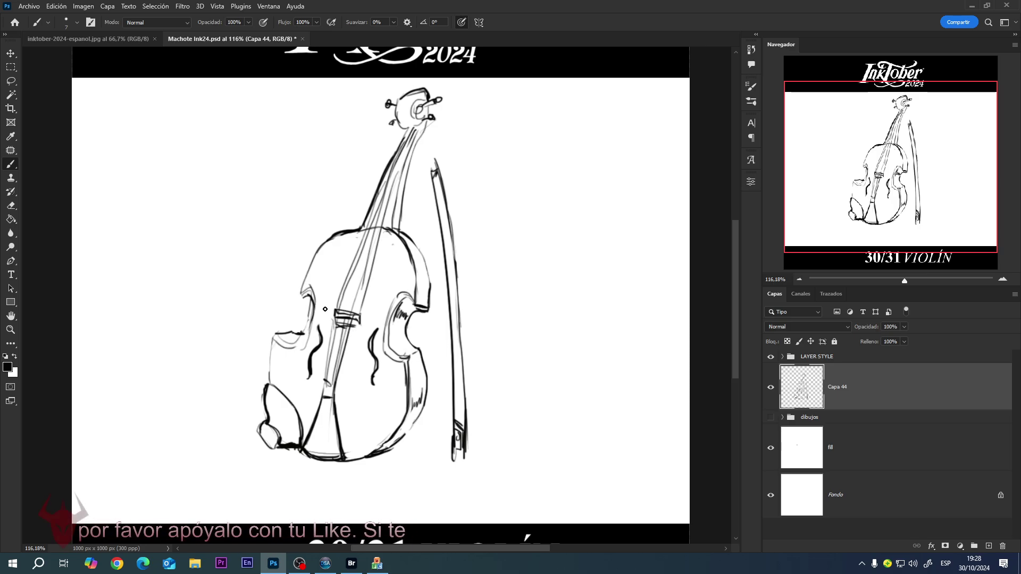
mouse_move(303, 290)
mouse_down()
mouse_move(314, 292)
mouse_move(314, 332)
mouse_move(276, 344)
mouse_up()
Step: Darken the right waist's inner contour and add hatching to its upper end and the body's upper-right side
mouse_move(424, 297)
mouse_down()
mouse_move(402, 295)
mouse_move(389, 308)
mouse_move(383, 347)
mouse_move(410, 361)
mouse_up()
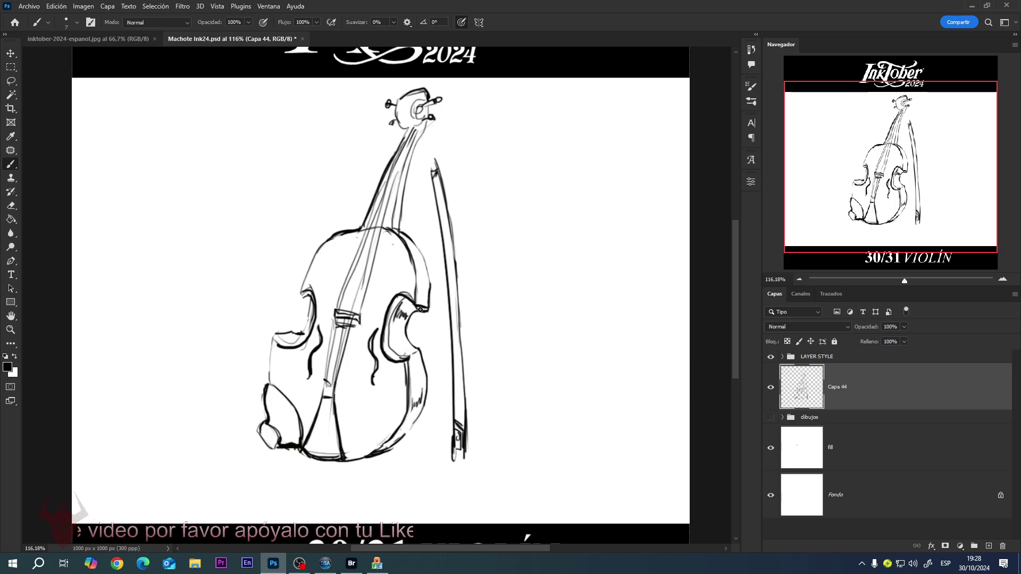
mouse_move(410, 302)
mouse_down()
mouse_move(395, 309)
mouse_move(420, 308)
mouse_up()
mouse_move(419, 266)
mouse_down()
mouse_move(420, 285)
mouse_move(429, 276)
mouse_up()
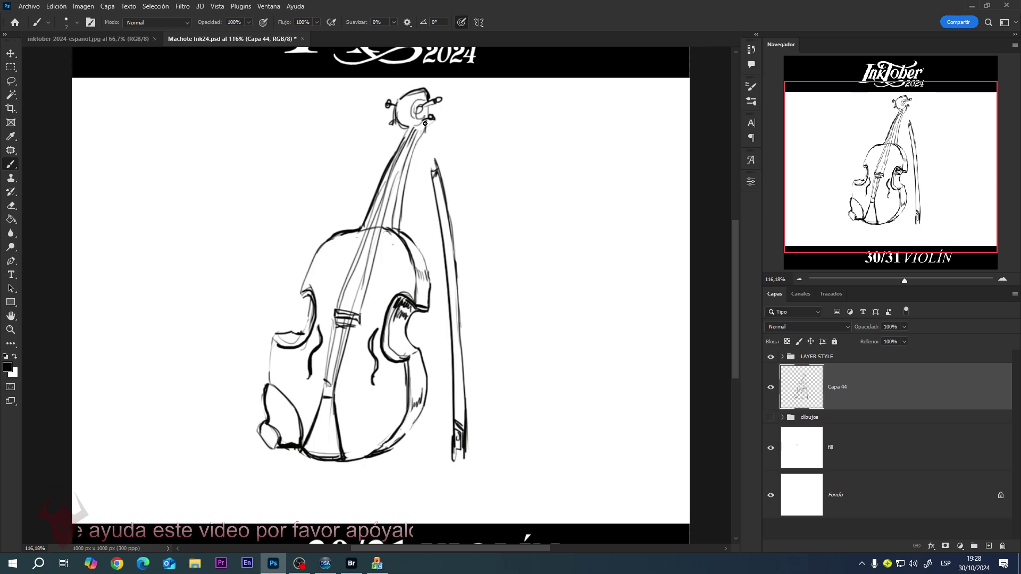
Step: Darken the neck's right edge and heel, and go over the strings from the neck across the body to the tailpiece
mouse_move(410, 160)
mouse_down()
mouse_move(405, 233)
mouse_move(394, 226)
mouse_up()
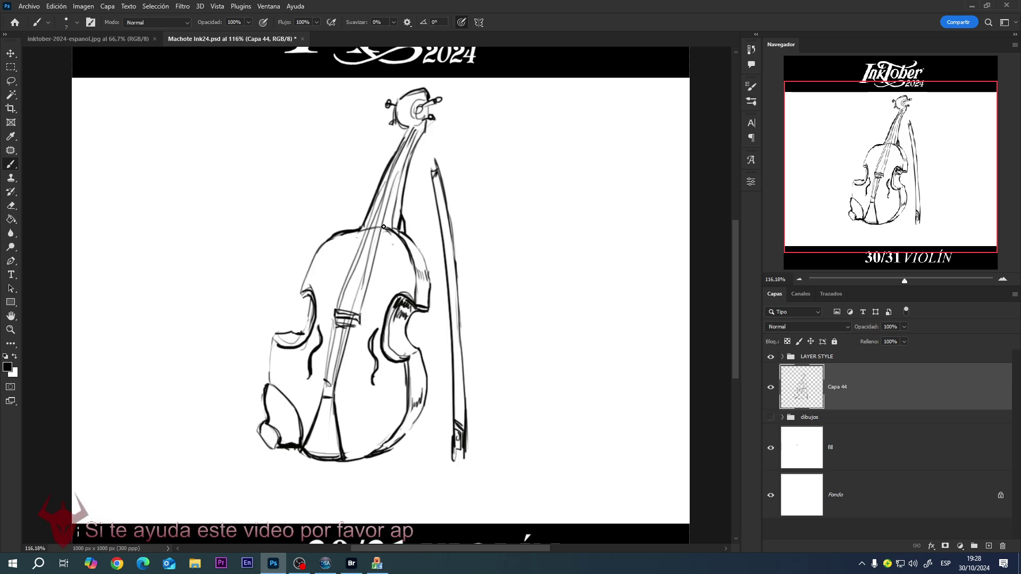
drag(400, 166, 415, 134)
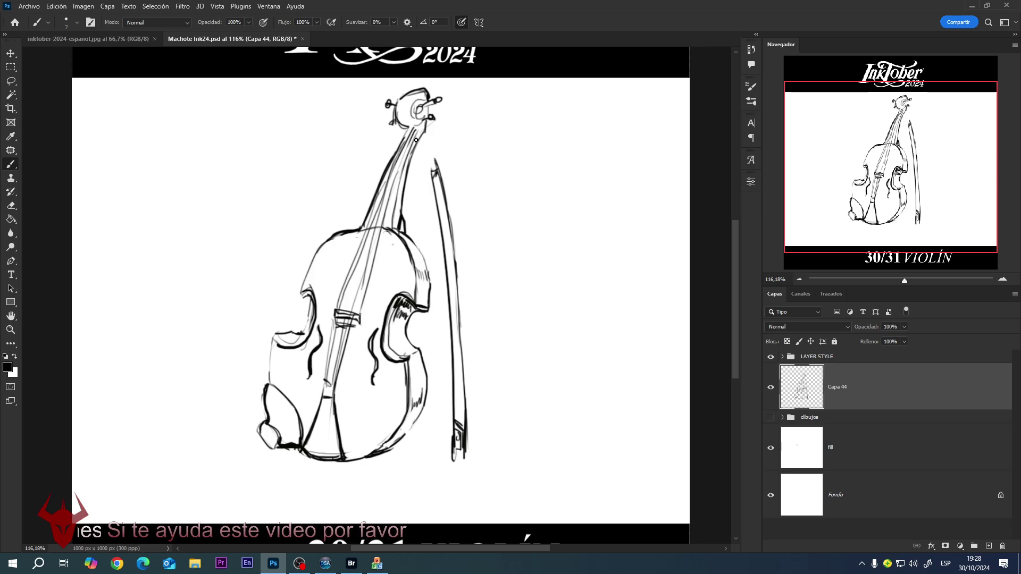
scroll(416, 140, up, 2)
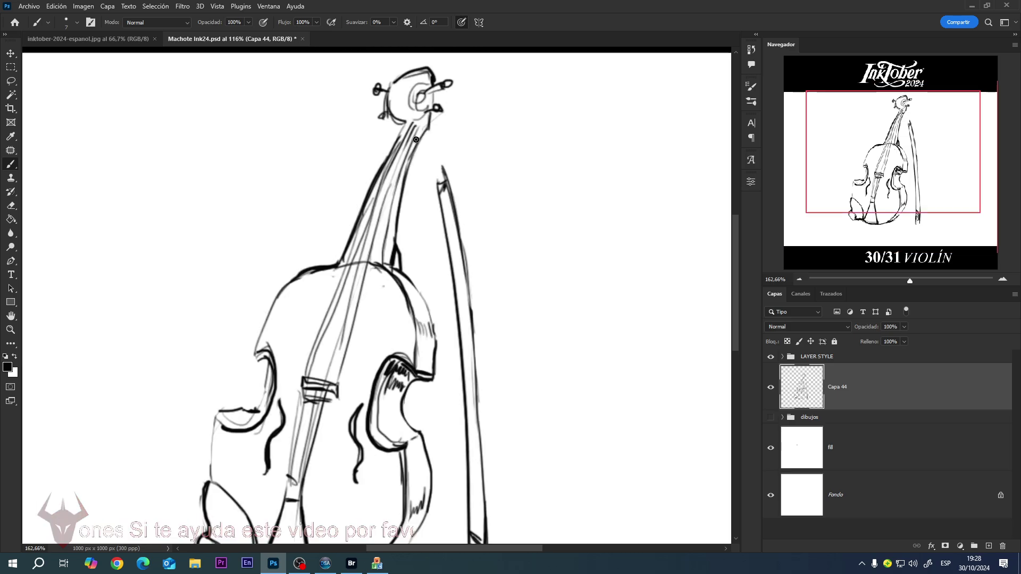
scroll(416, 139, down, 5)
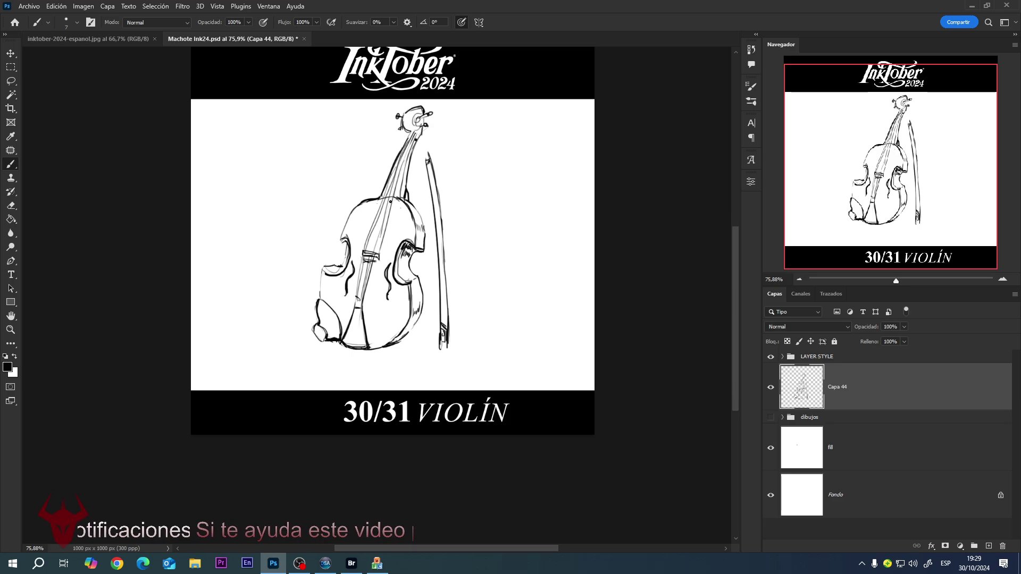
mouse_move(392, 194)
mouse_down()
mouse_move(376, 248)
mouse_move(380, 210)
mouse_up()
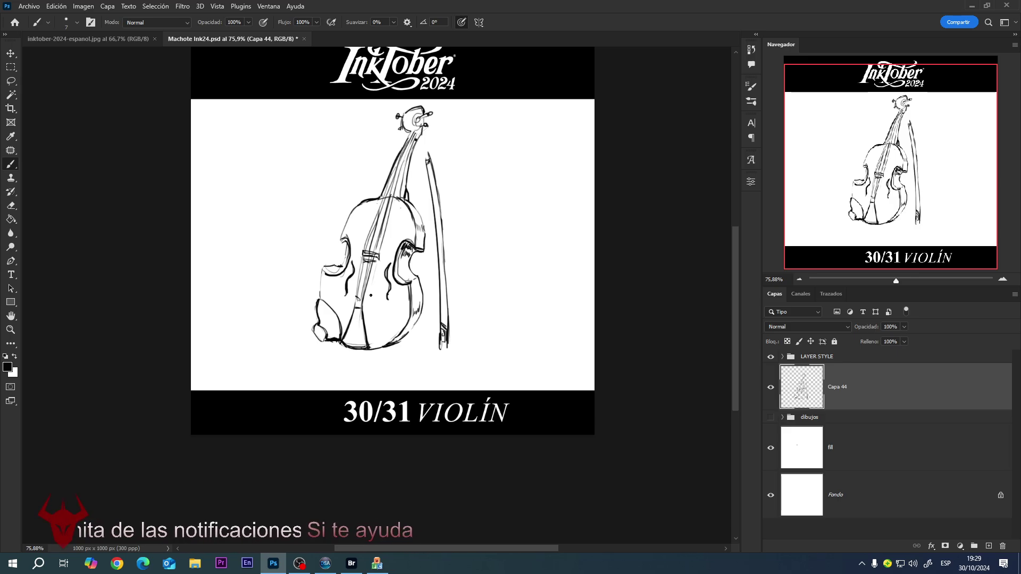
mouse_move(381, 256)
mouse_down()
mouse_move(364, 327)
mouse_move(369, 292)
mouse_move(363, 326)
mouse_move(357, 302)
mouse_up()
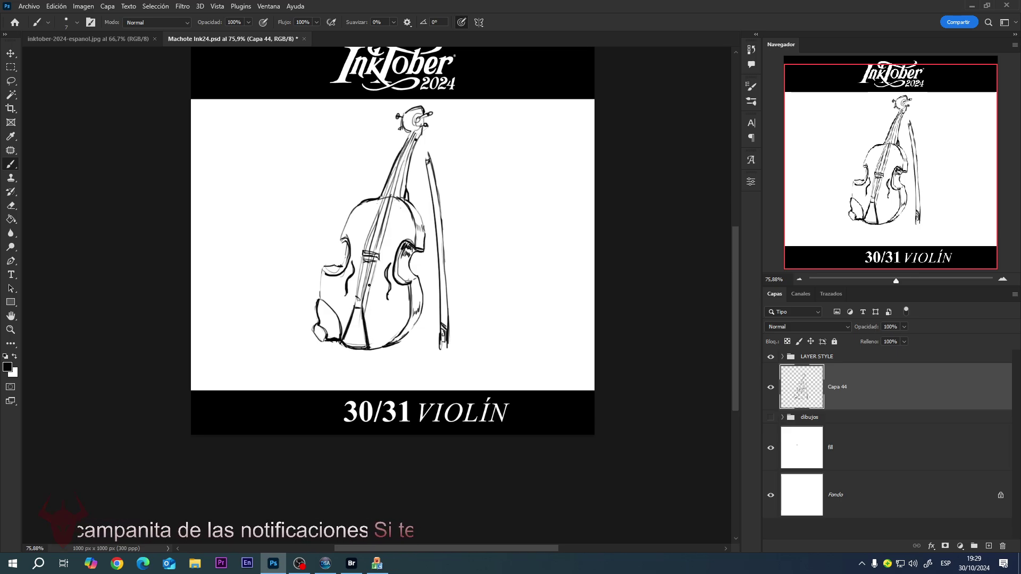